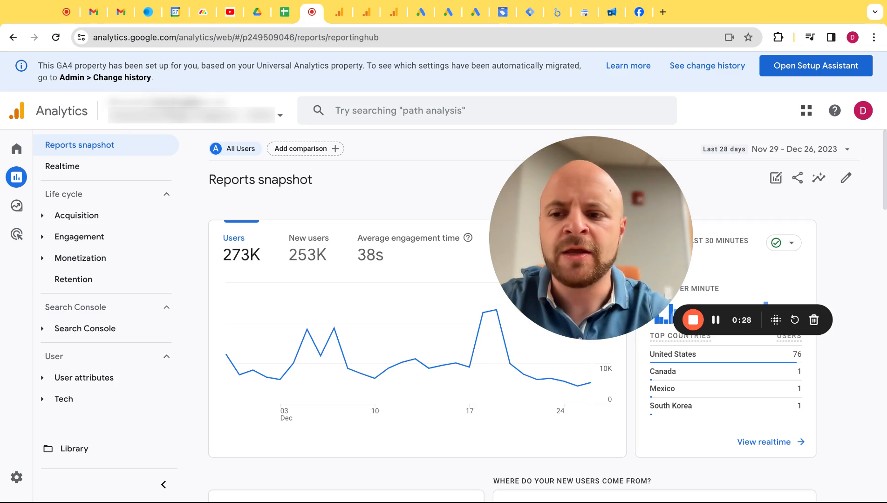
Open the User acquisition report and set its table's primary dimension to First user source / medium
mouse_move(69, 182)
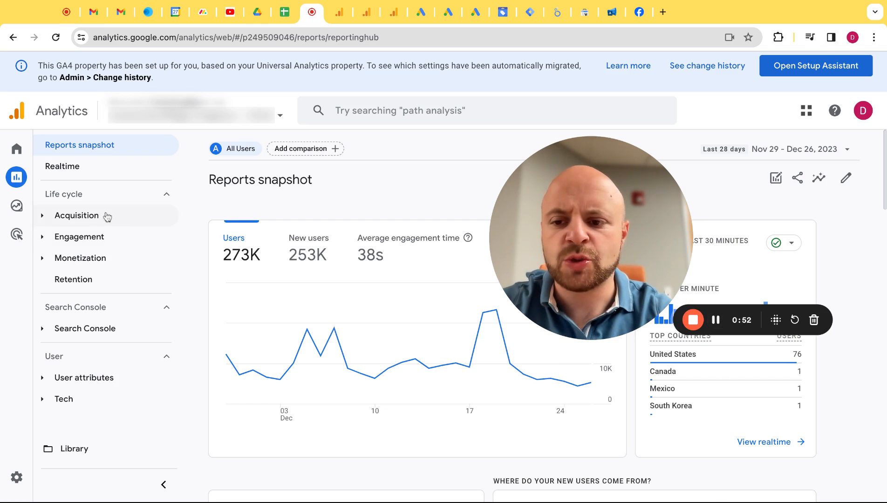
click(107, 217)
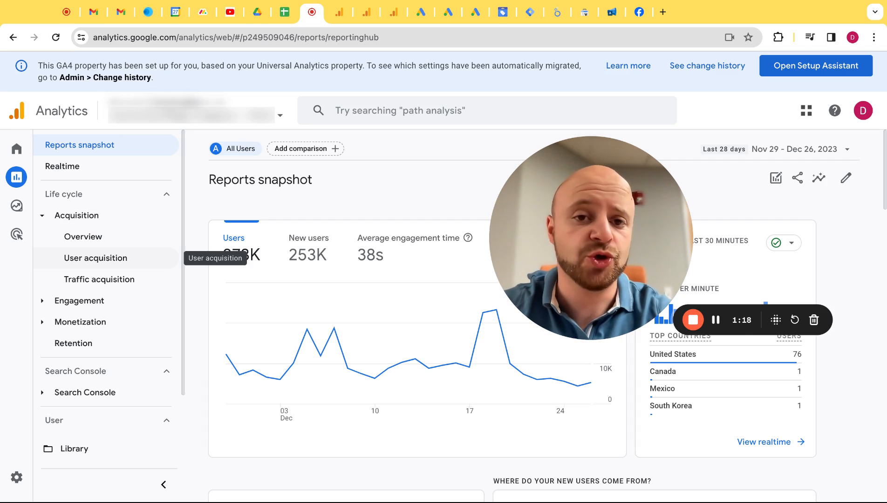
click(716, 319)
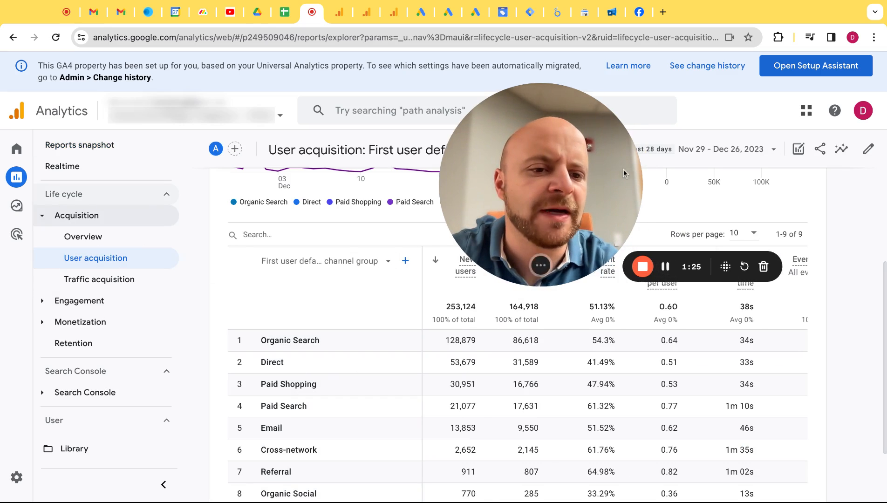
drag(622, 169, 544, 184)
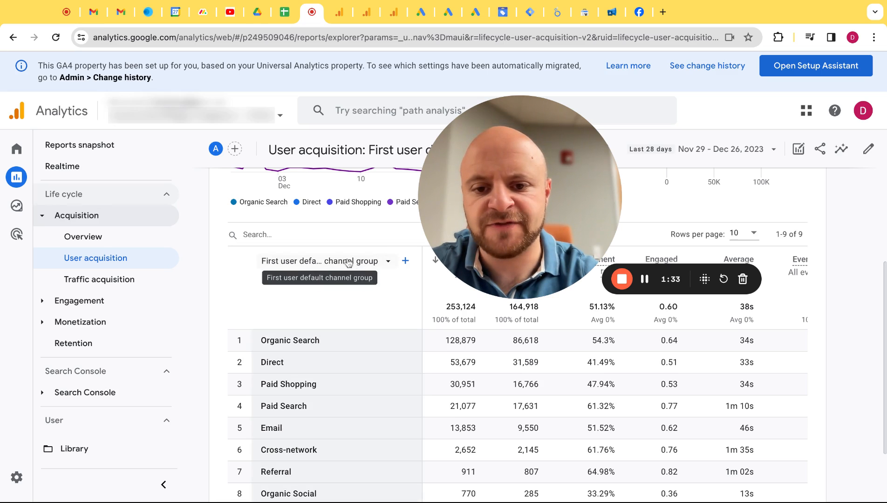
click(362, 261)
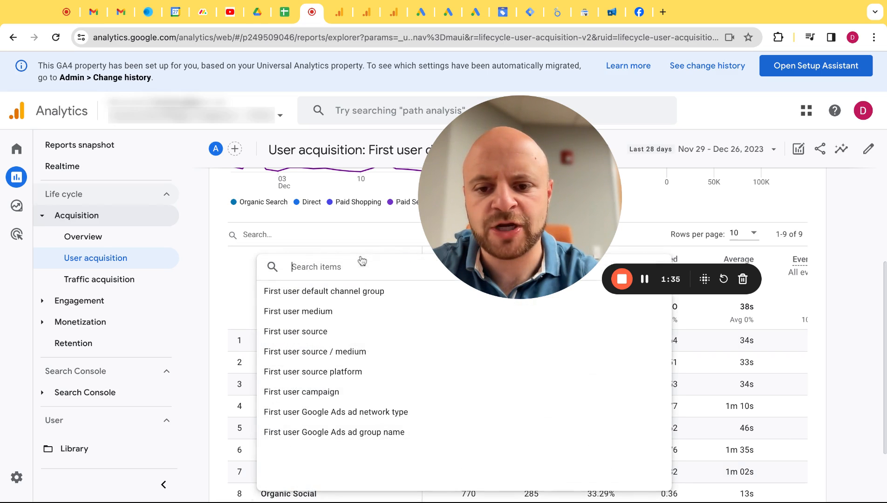
click(350, 353)
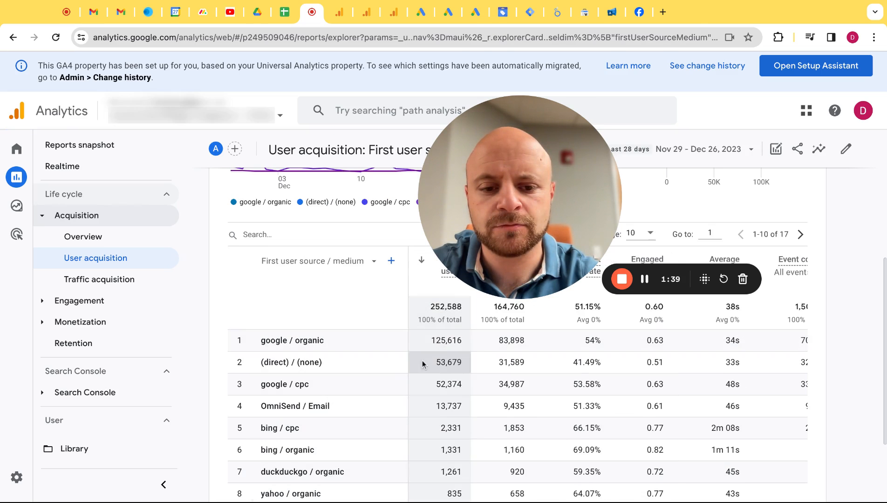
Examine the traffic sources in the User acquisition table, including the engagement, conversions and total revenue columns
scroll(509, 367, up, 2)
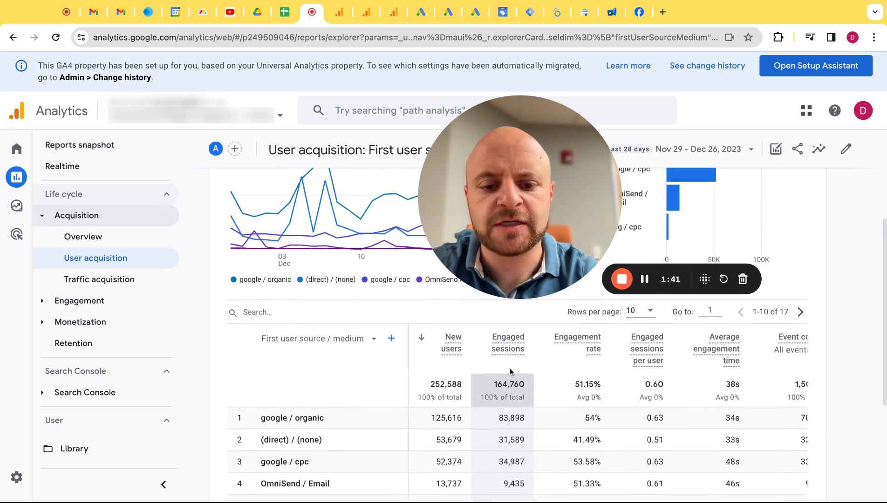
scroll(511, 371, down, 2)
scroll(511, 371, down, 1)
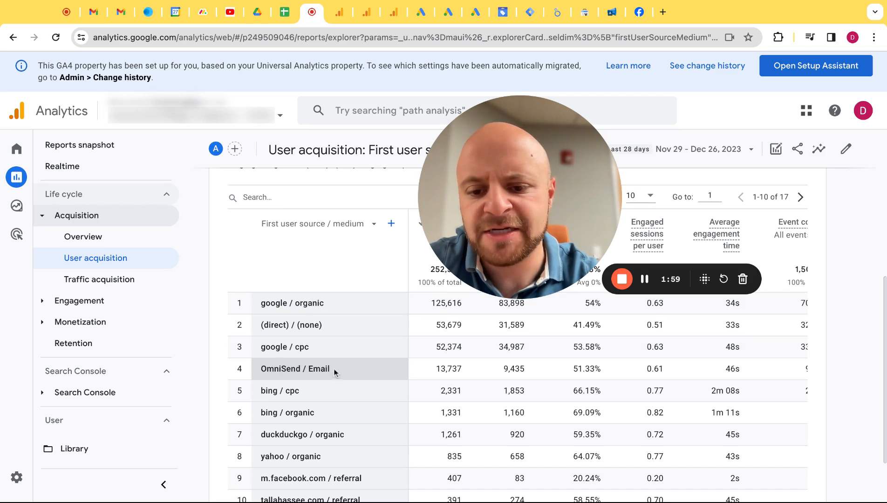
scroll(324, 373, down, 1)
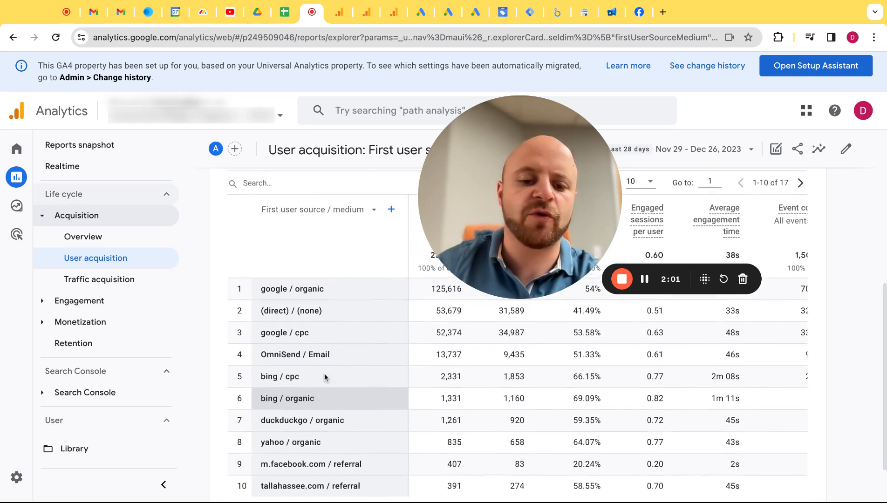
drag(516, 164, 111, 188)
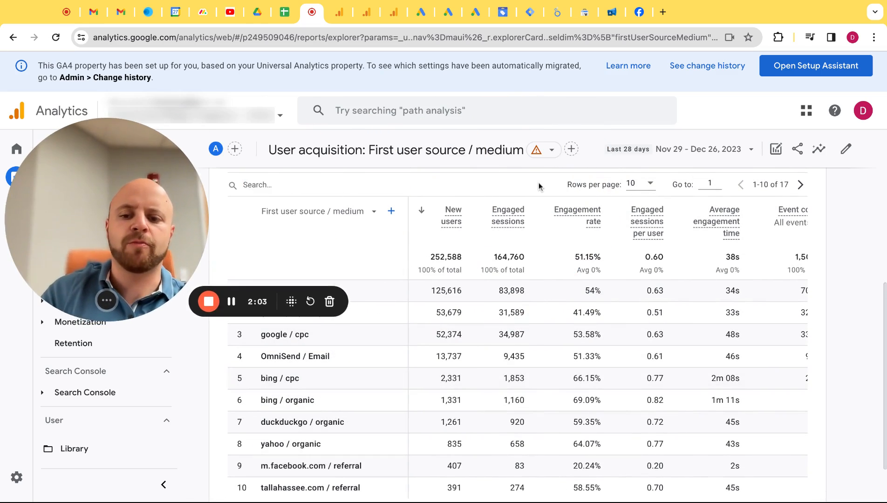
scroll(466, 305, up, 2)
scroll(466, 305, down, 1)
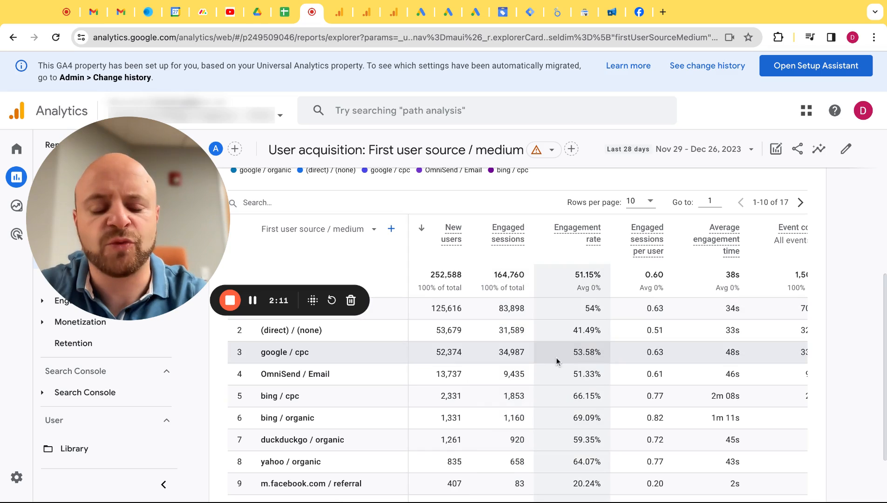
scroll(556, 358, right, 5)
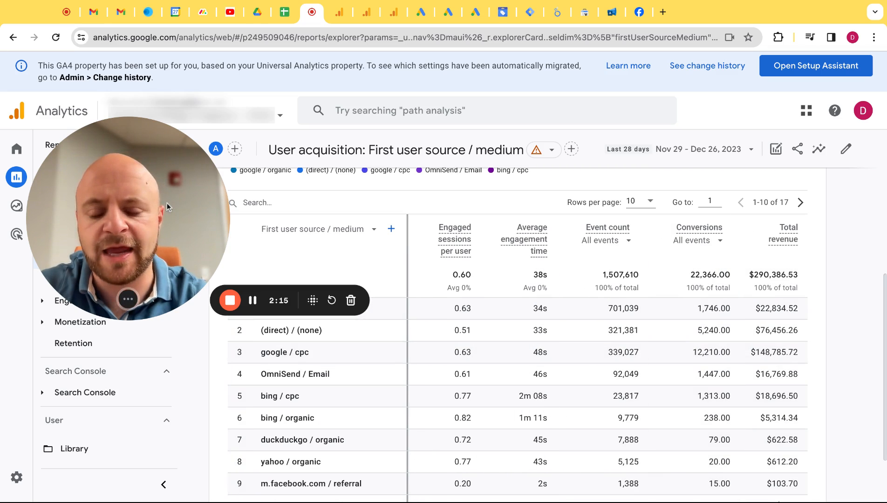
drag(167, 202, 368, 214)
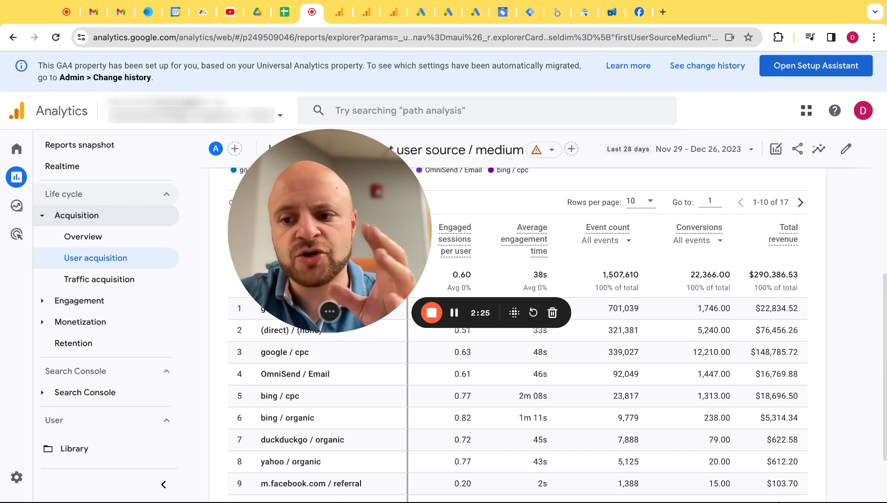
drag(329, 232, 490, 240)
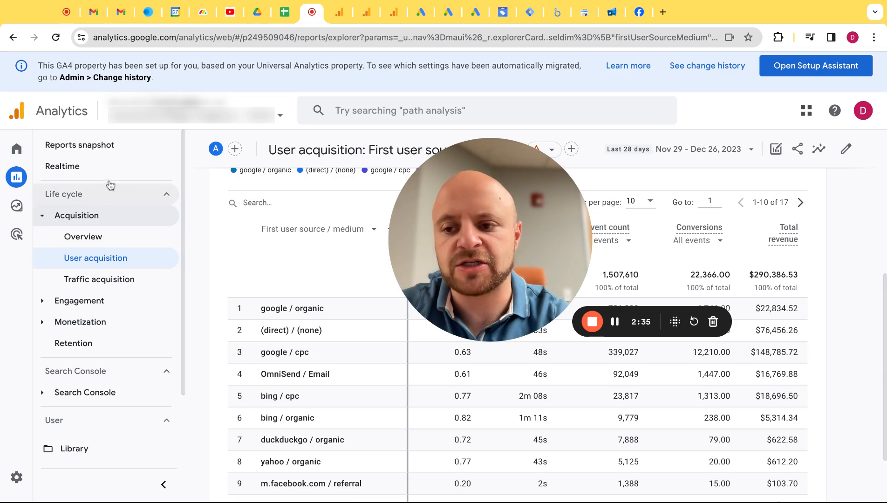
Create a blank exploration and name it "test"
mouse_move(31, 207)
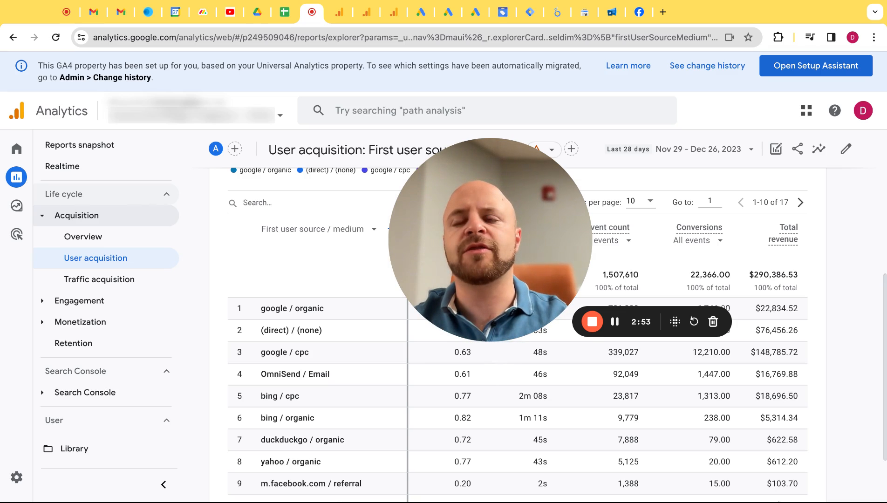
click(615, 322)
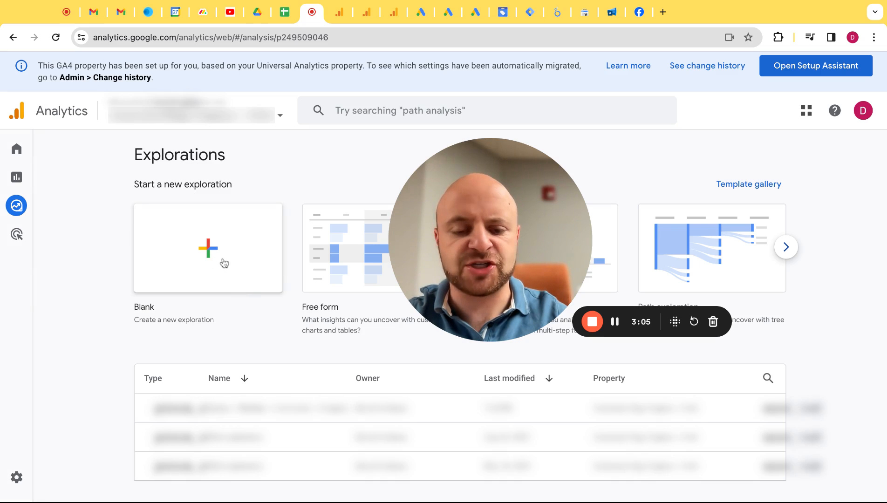
drag(471, 183, 540, 177)
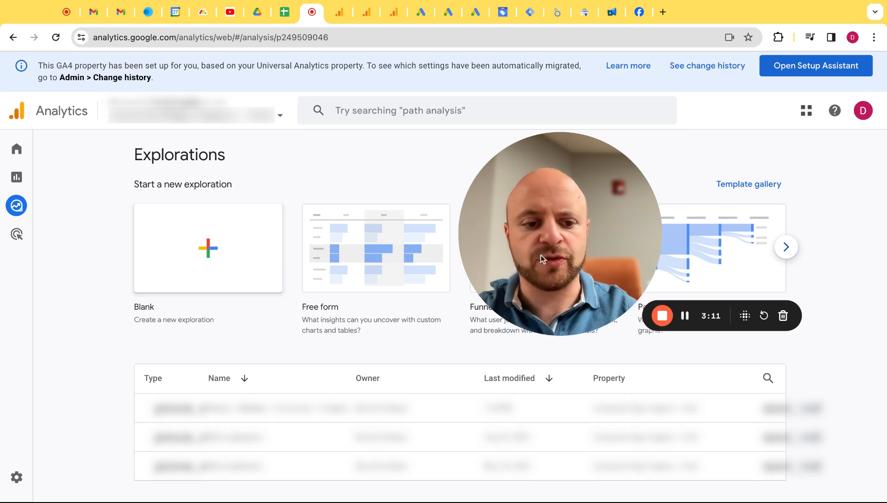
click(249, 214)
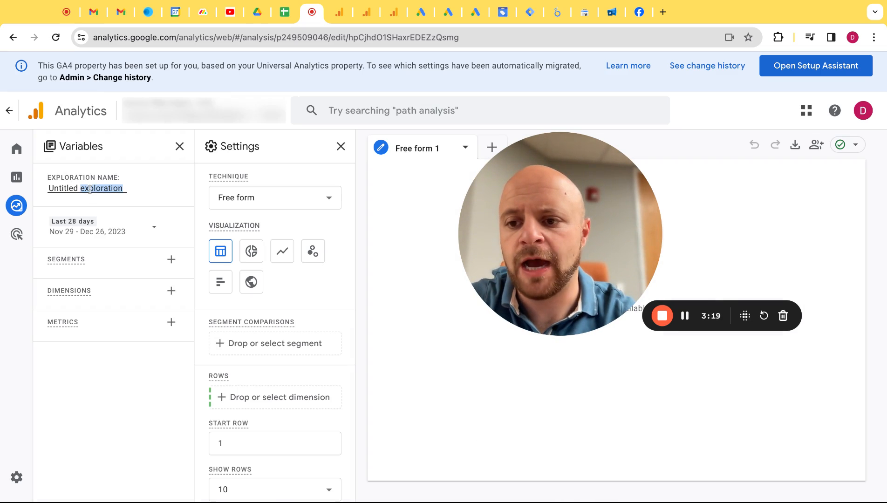
text(test)
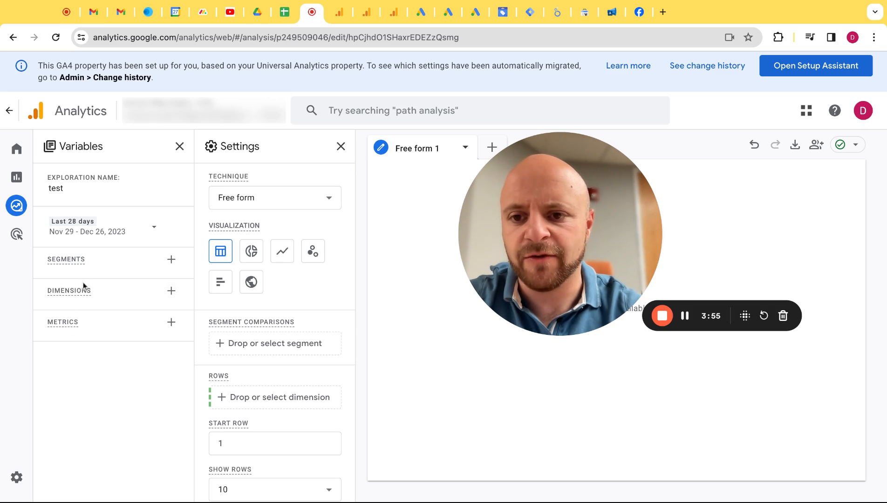
Import the dimensions Source / medium, Session source / medium and First user source / medium into the exploration's variables
mouse_move(110, 231)
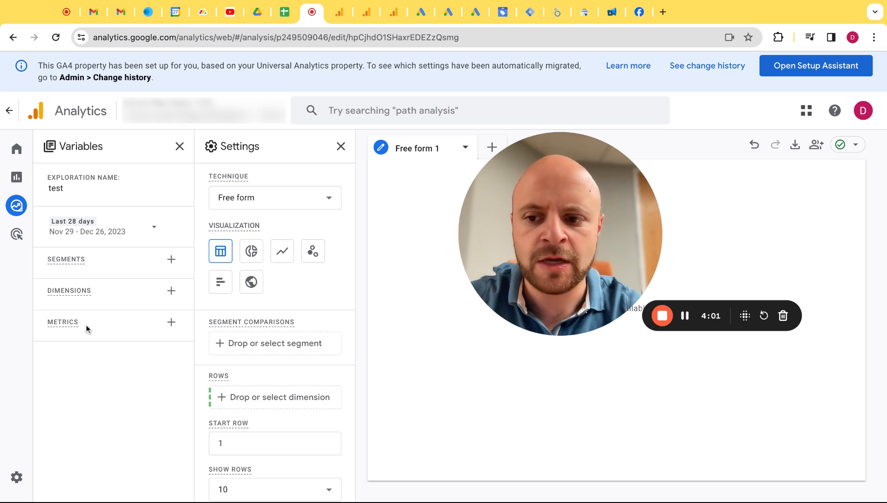
mouse_move(67, 260)
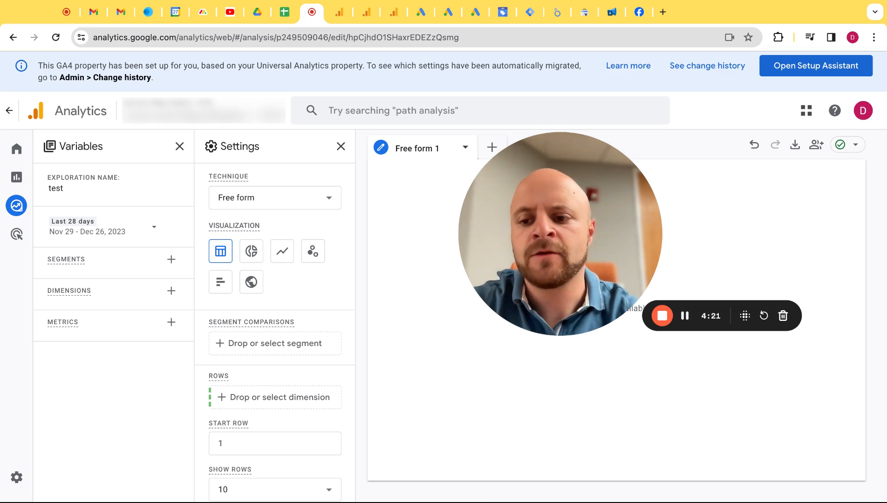
click(172, 292)
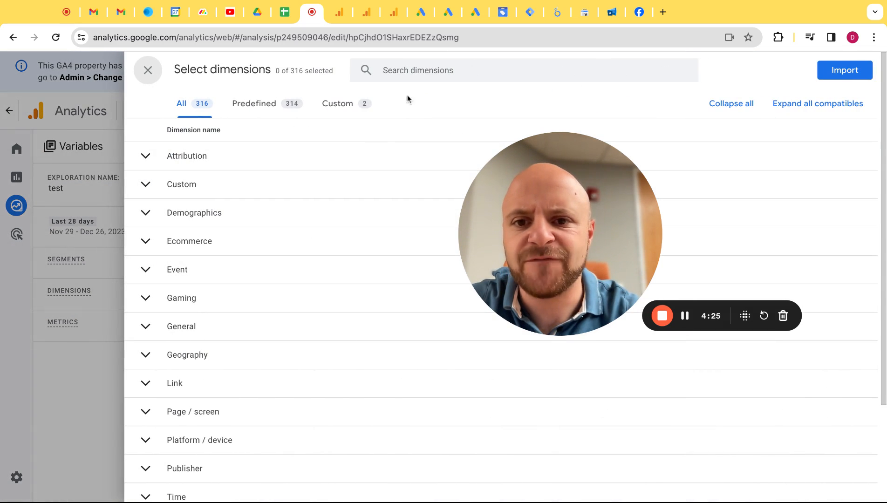
click(411, 70)
text(source )
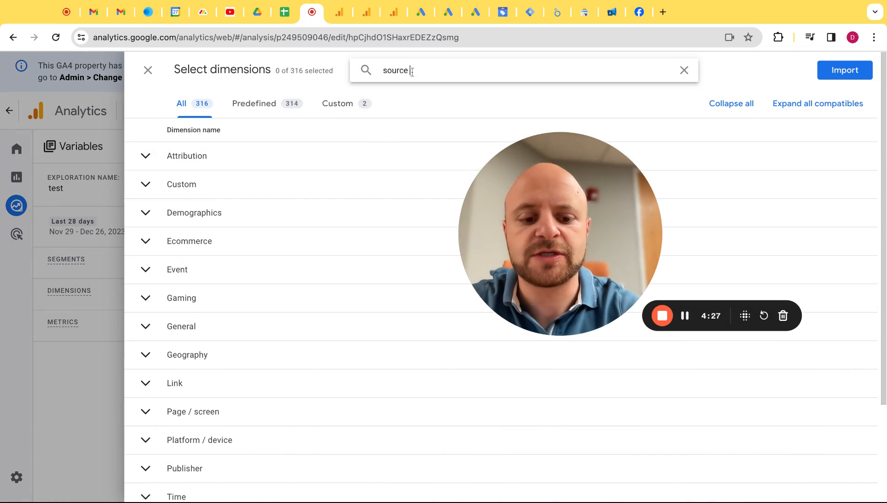
text(/ medium)
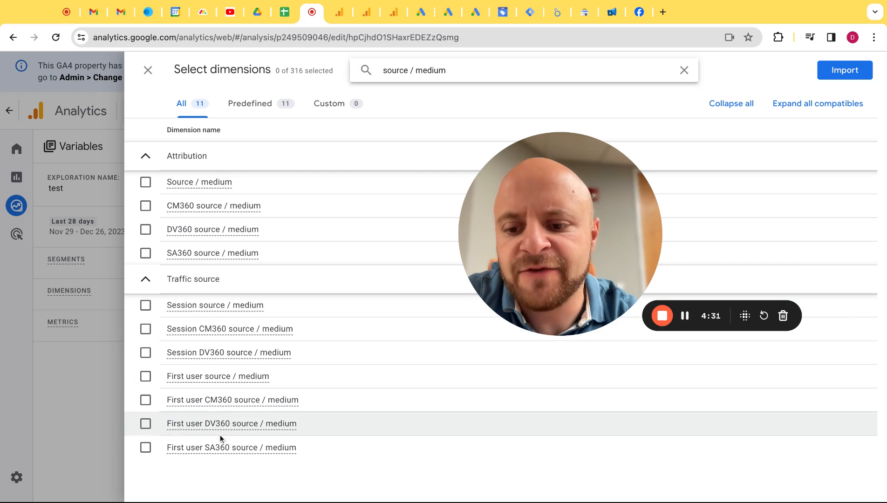
mouse_move(220, 436)
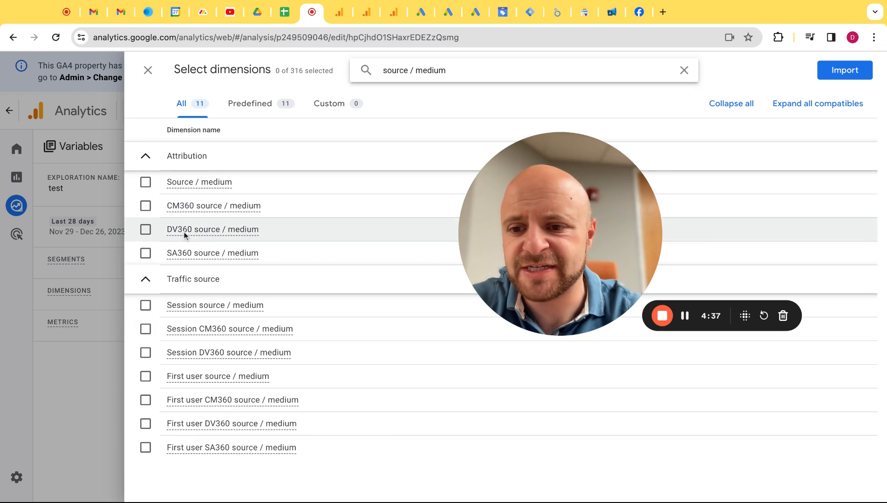
mouse_move(199, 258)
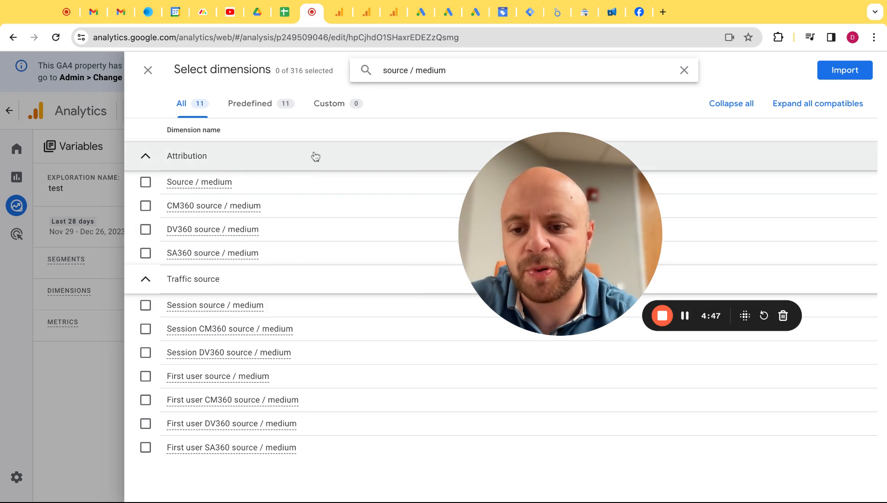
click(147, 183)
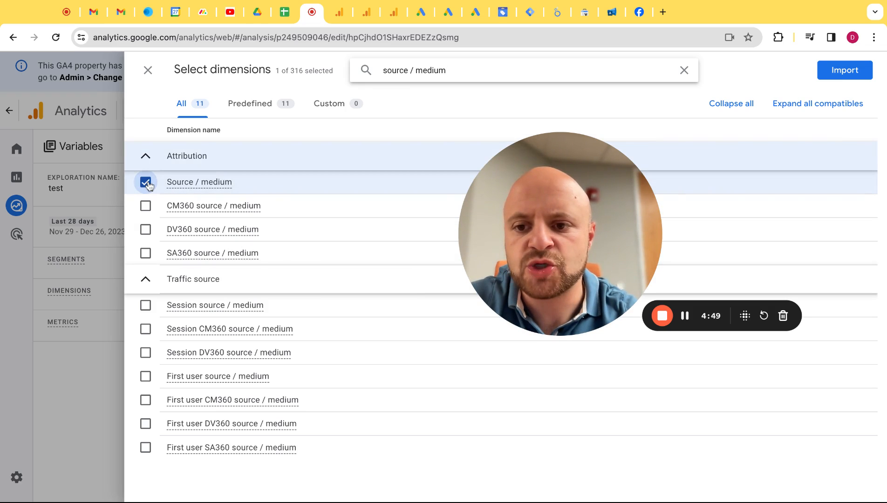
click(146, 308)
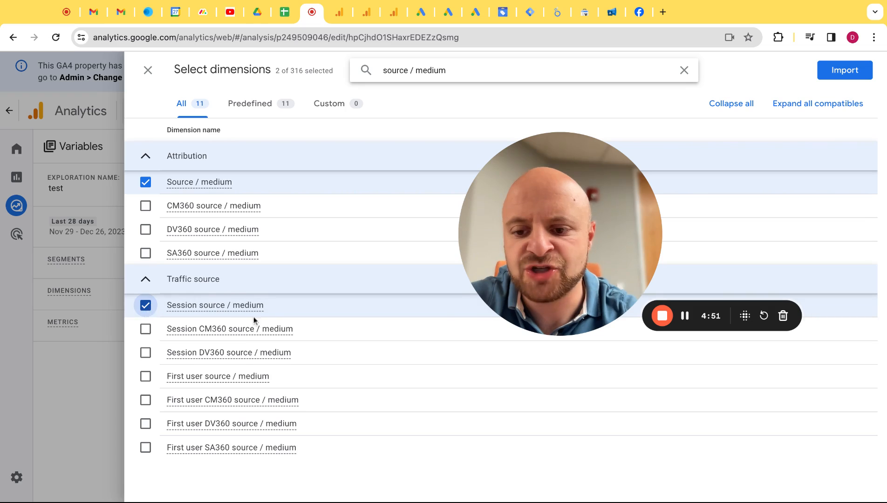
click(145, 376)
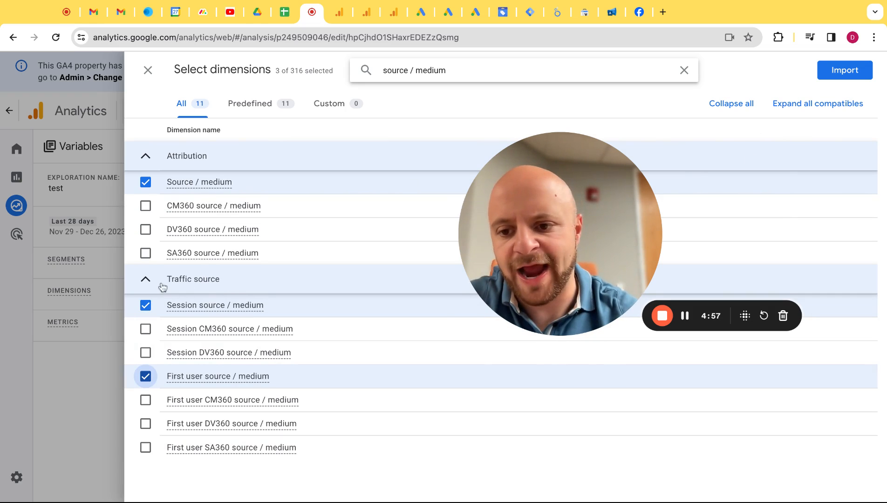
click(855, 72)
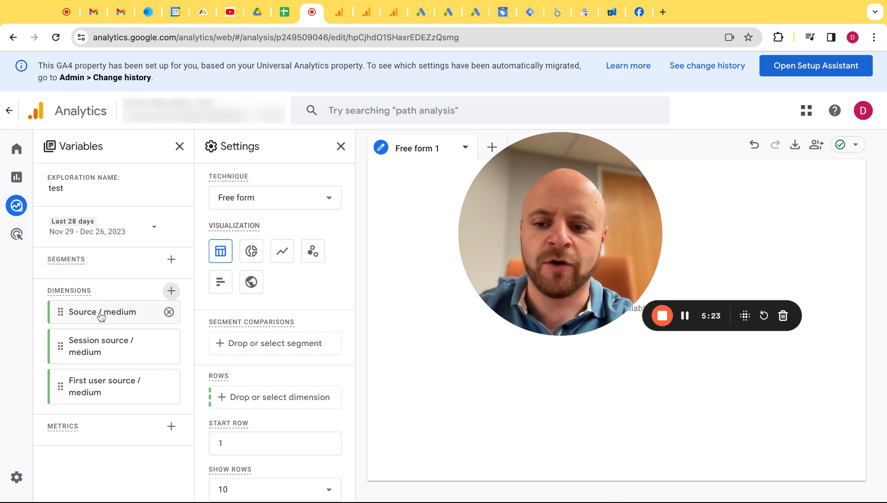
Search the metrics for "conversion" and import the Conversions metric into the exploration's variables
mouse_move(101, 315)
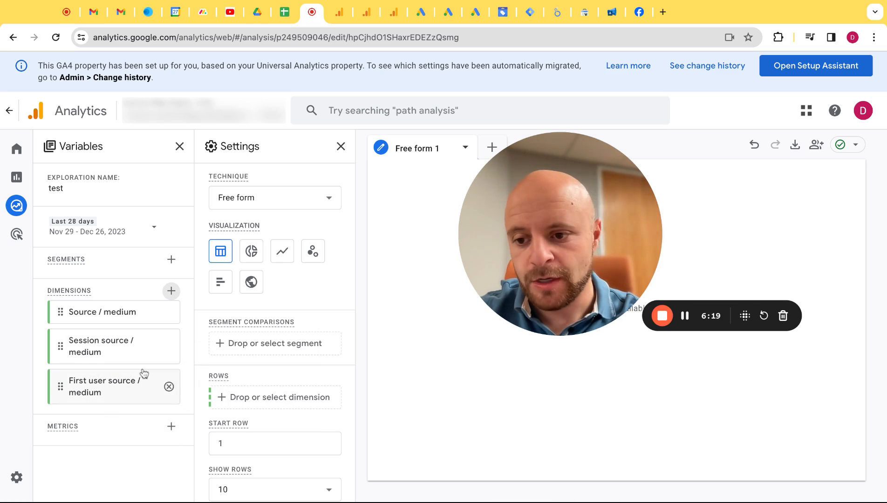
mouse_move(91, 352)
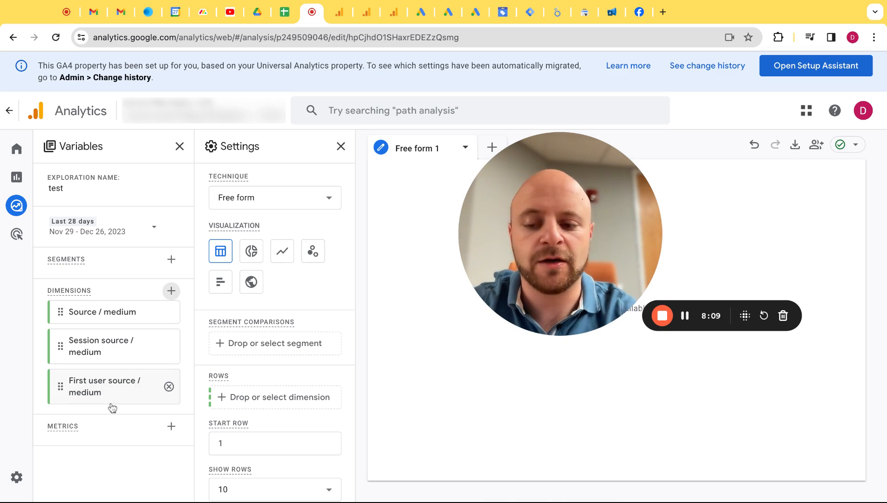
click(171, 428)
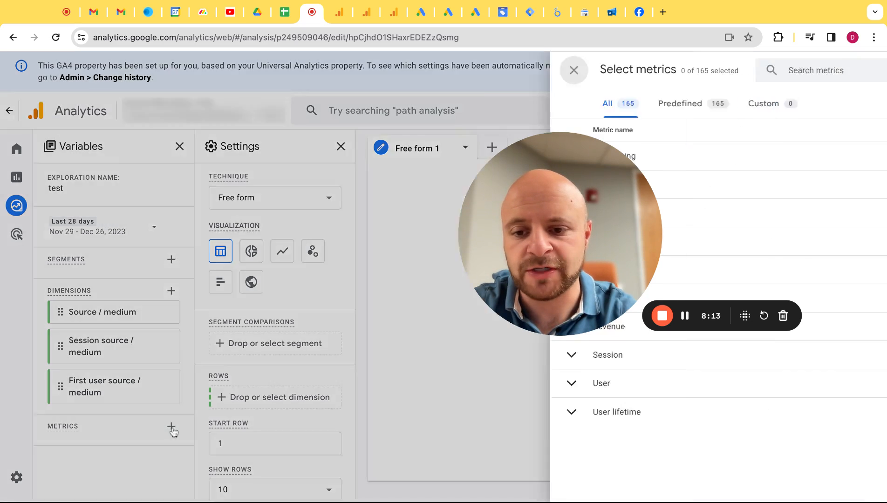
click(397, 72)
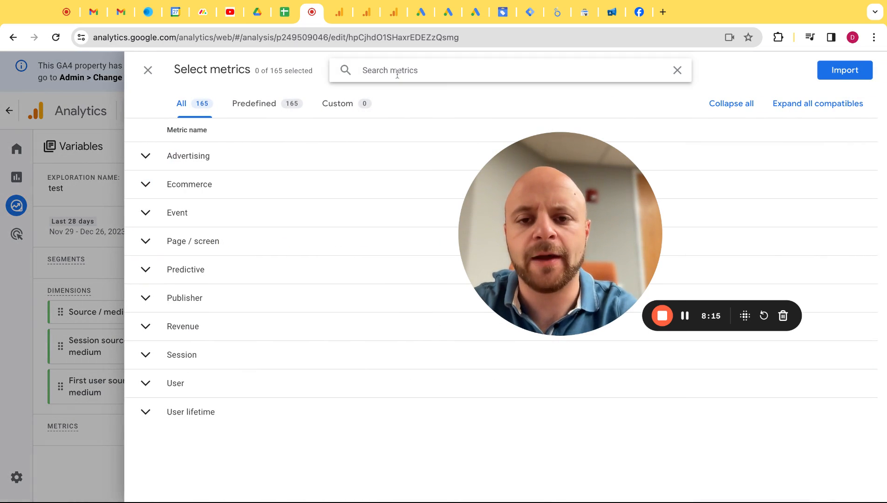
text(conversion)
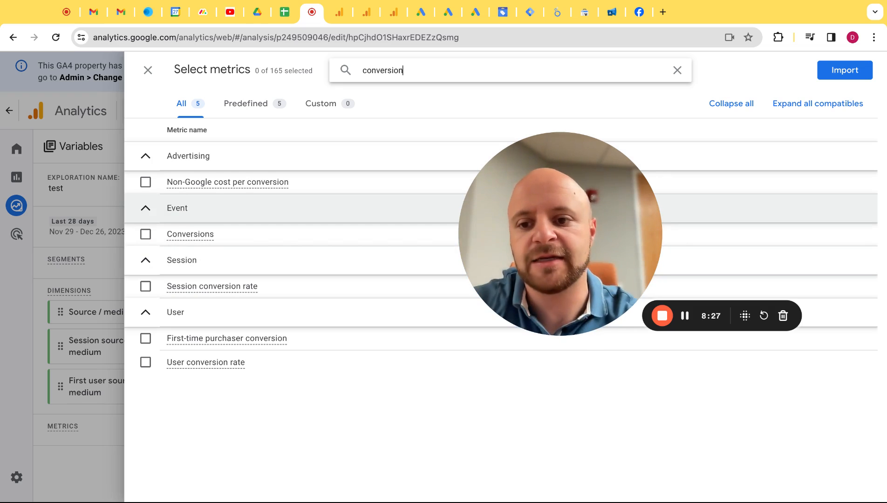
click(145, 234)
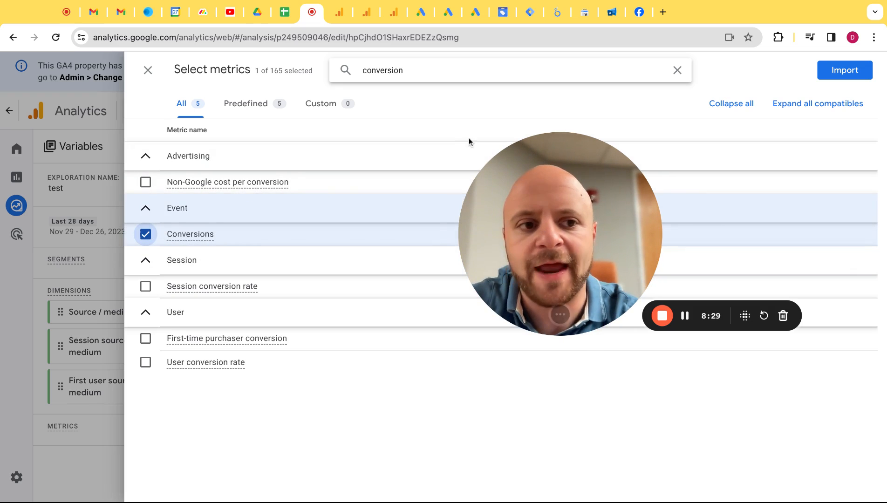
click(828, 74)
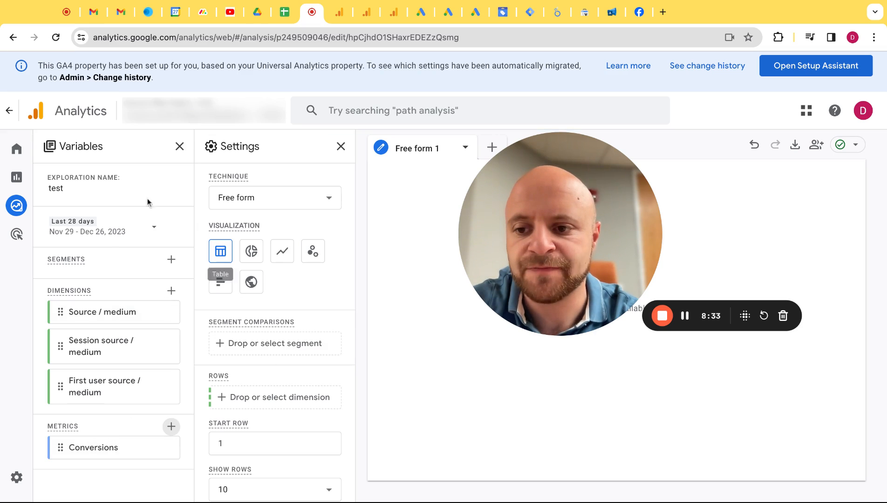
Set the exploration's date range to the last 30 days
click(111, 236)
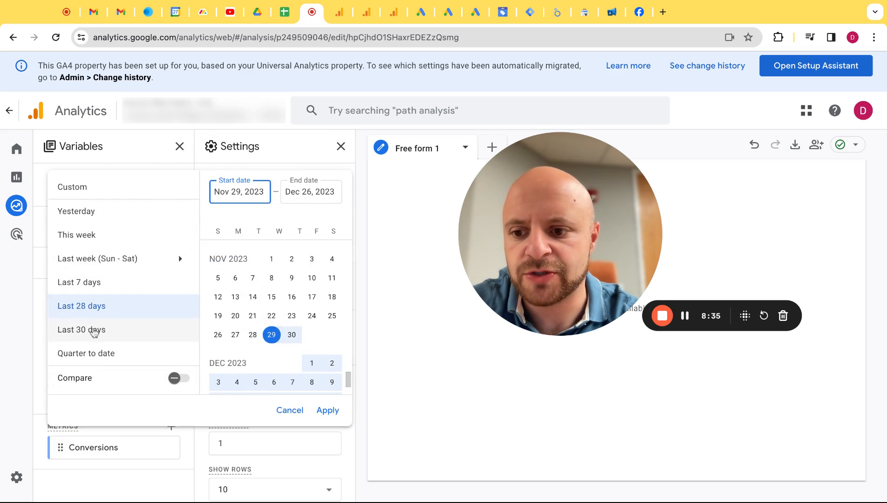
click(93, 330)
click(329, 411)
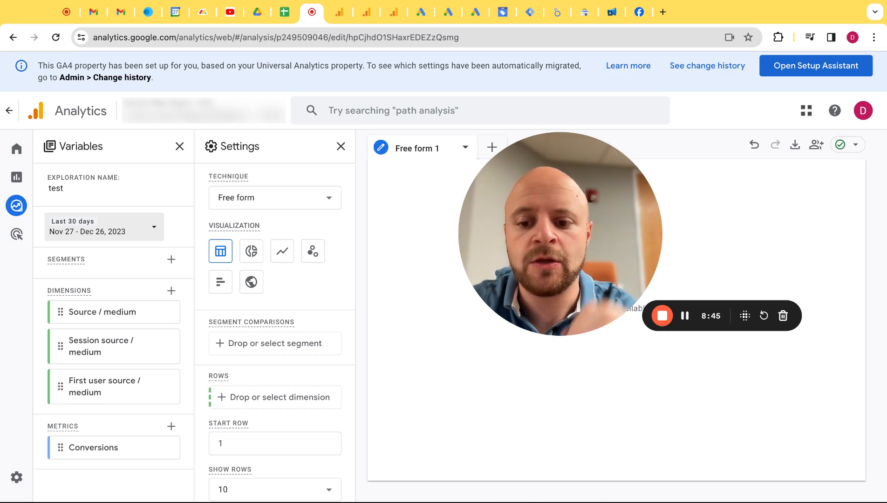
scroll(249, 321, down, 8)
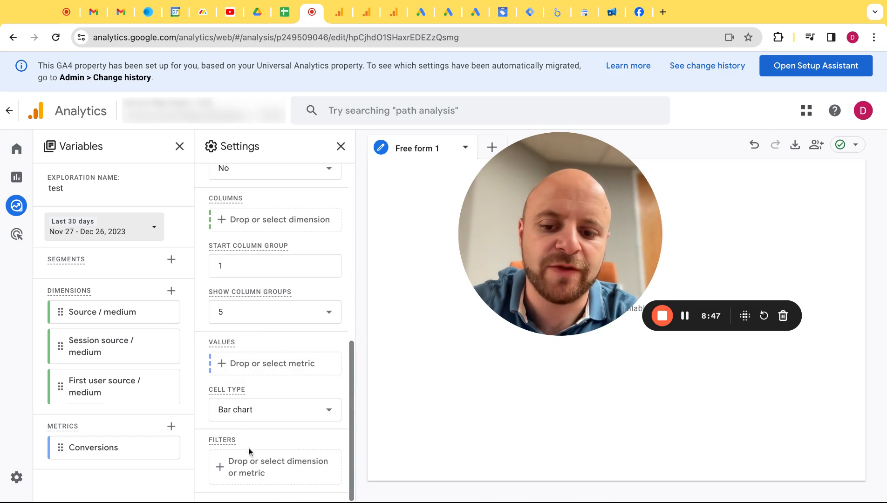
click(261, 467)
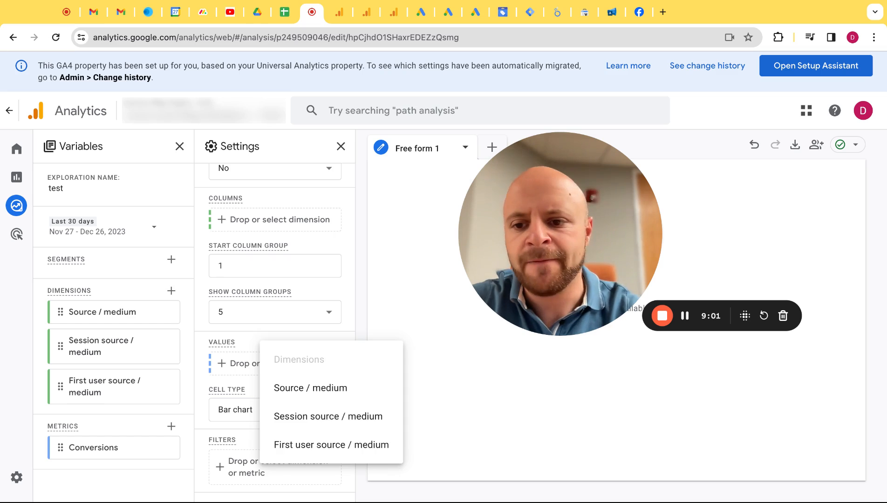
click(45, 272)
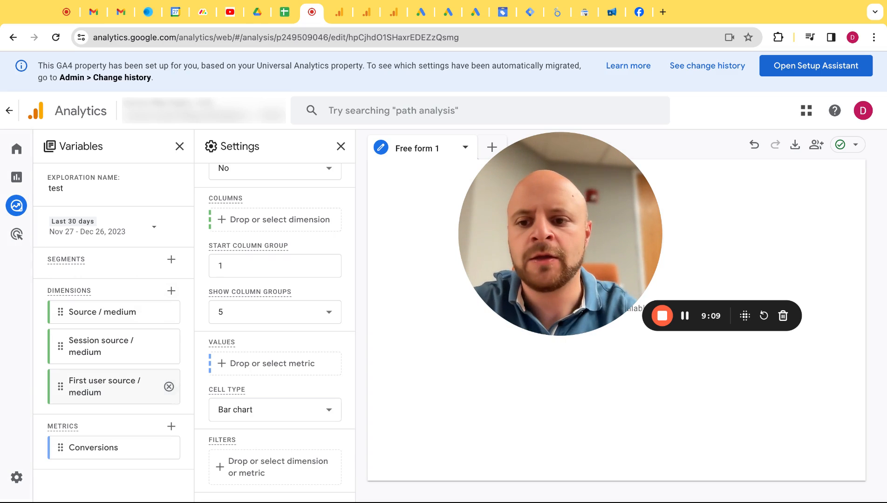
Create a custom event segment with the description "Purchase" that includes purchase events
click(171, 259)
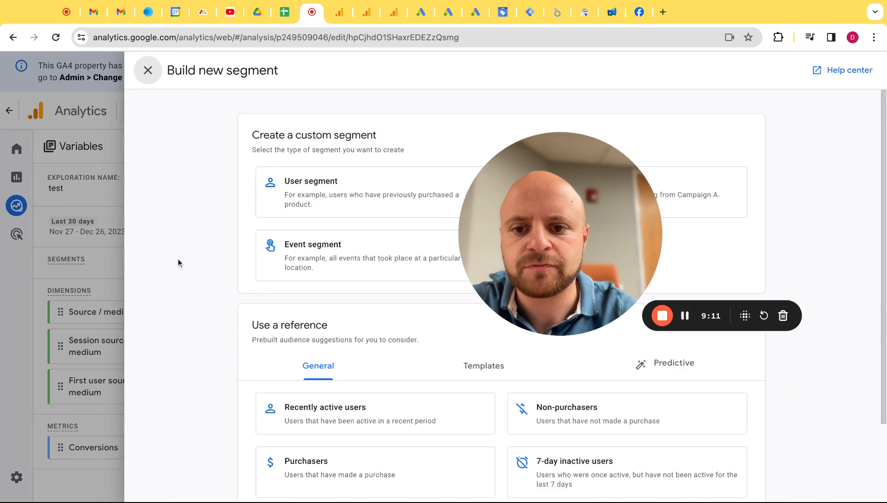
drag(573, 180, 297, 275)
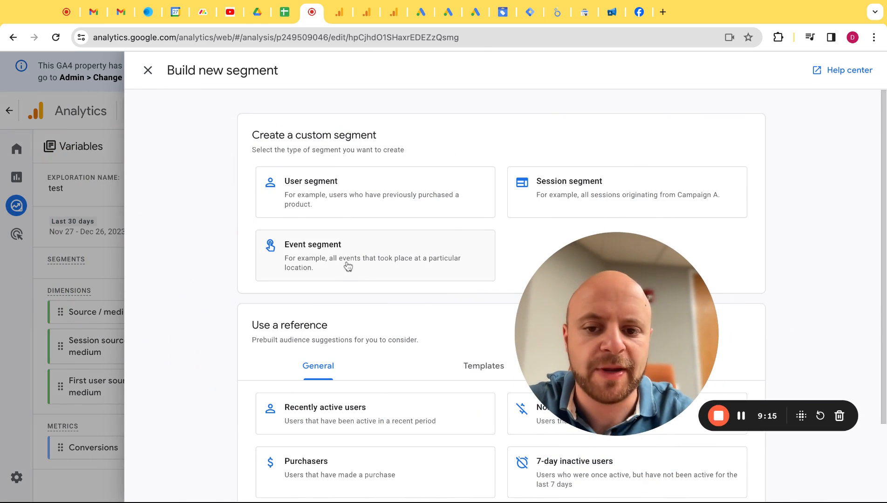
click(347, 266)
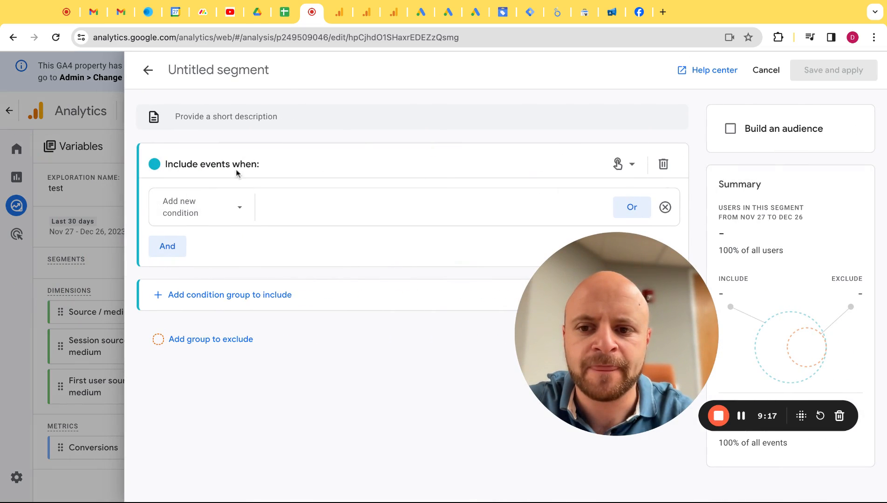
click(204, 113)
text(Purchase)
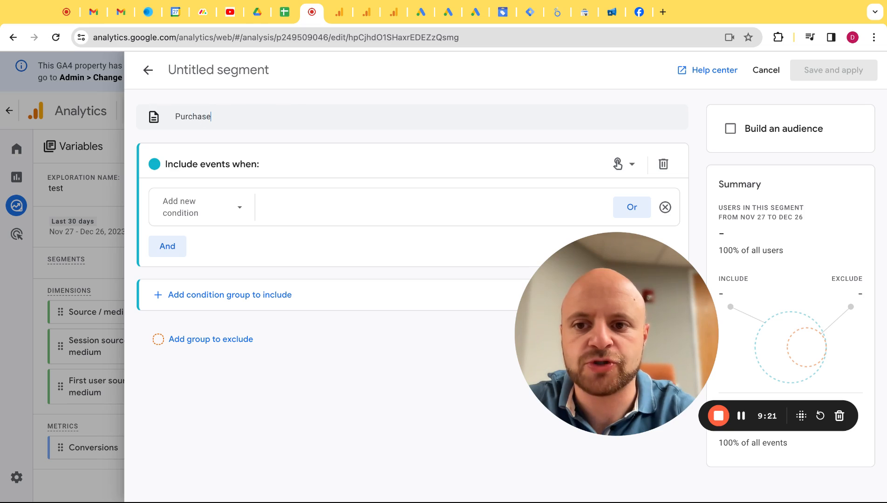
click(202, 214)
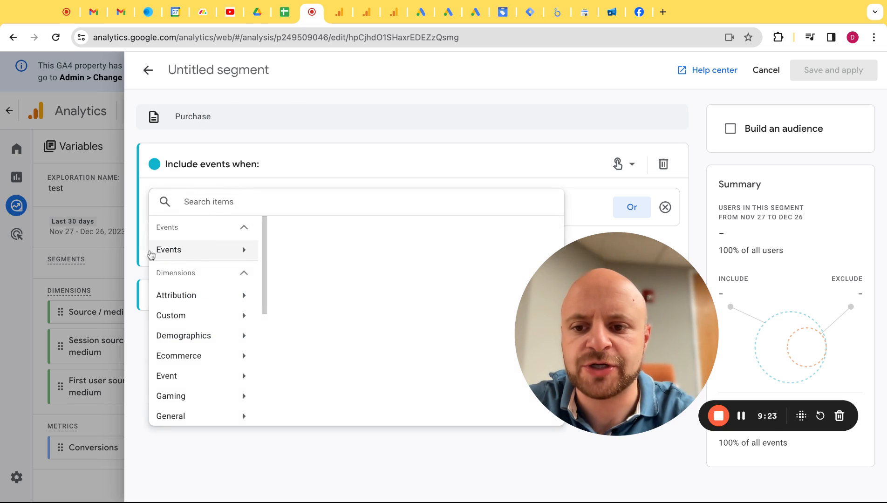
click(246, 252)
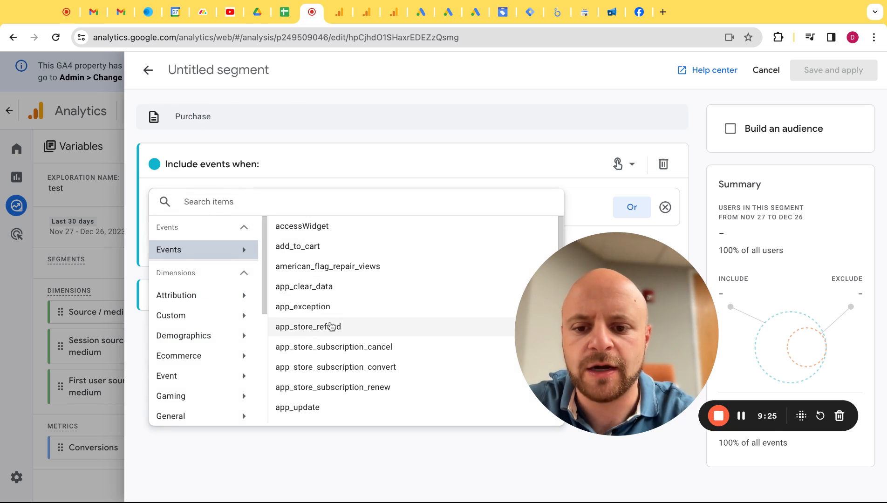
scroll(330, 326, down, 9)
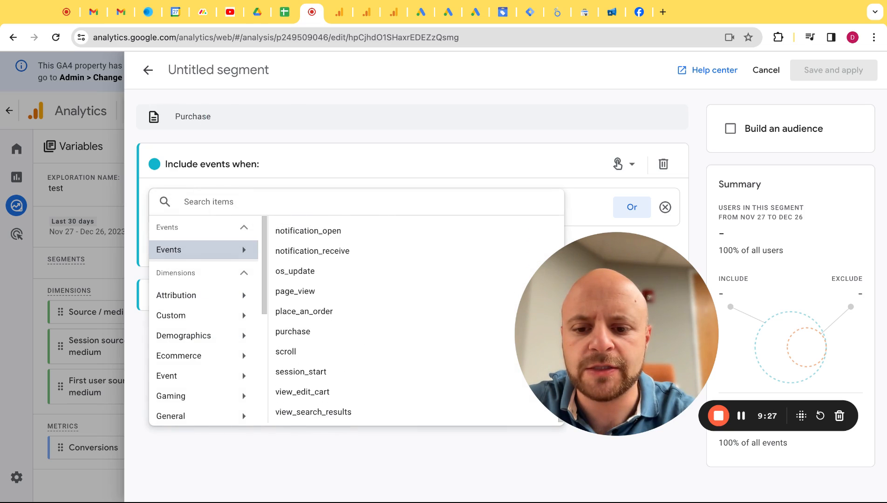
click(298, 331)
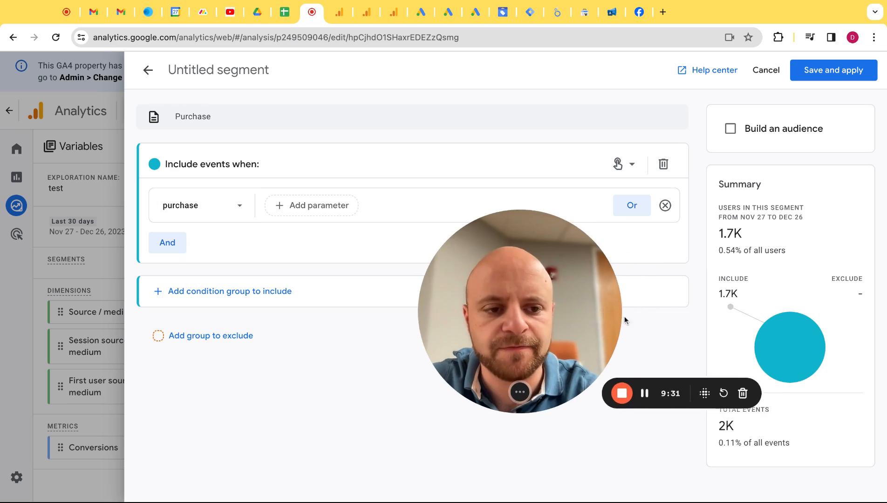
Name the purchase event segment "Purchase" and save it to the exploration
click(210, 70)
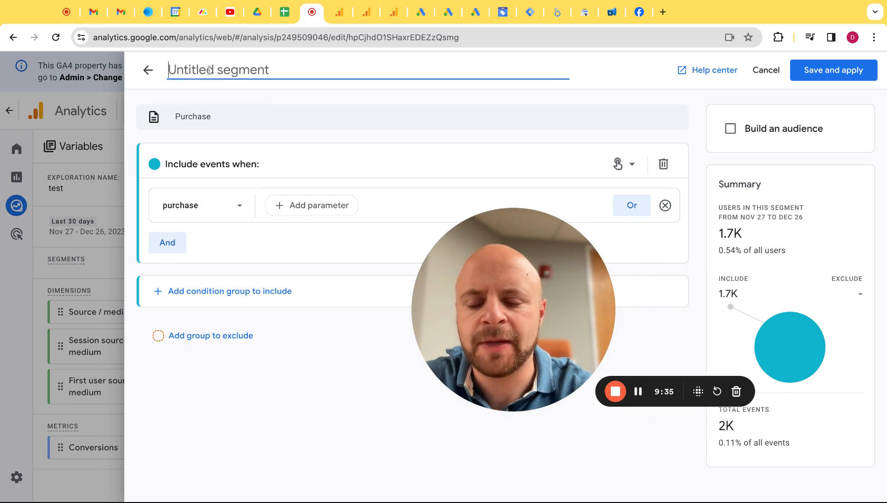
text(Purchase)
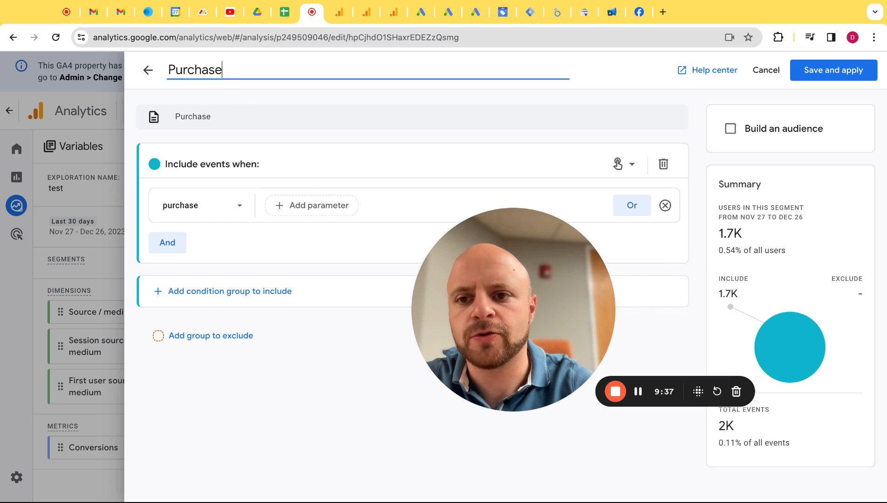
click(833, 70)
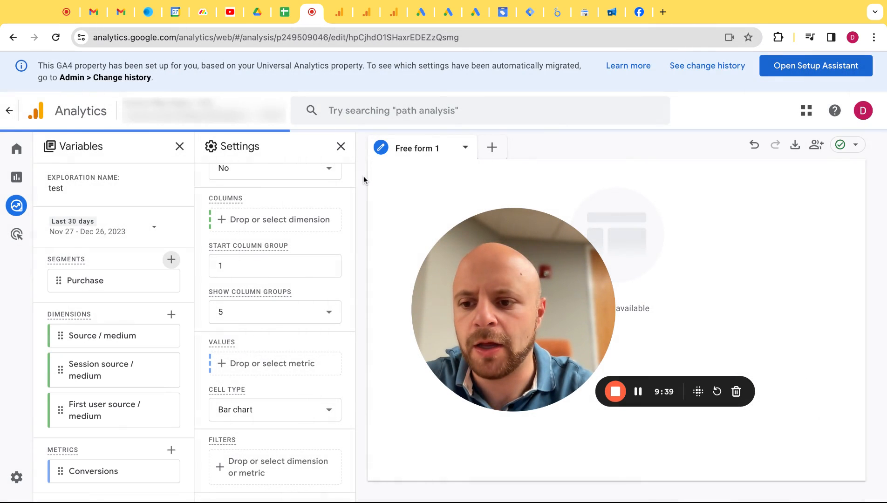
click(167, 282)
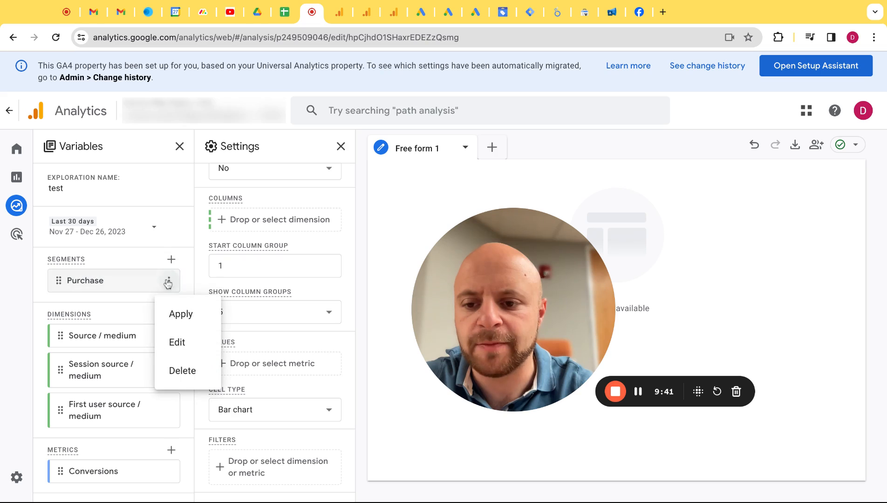
click(179, 261)
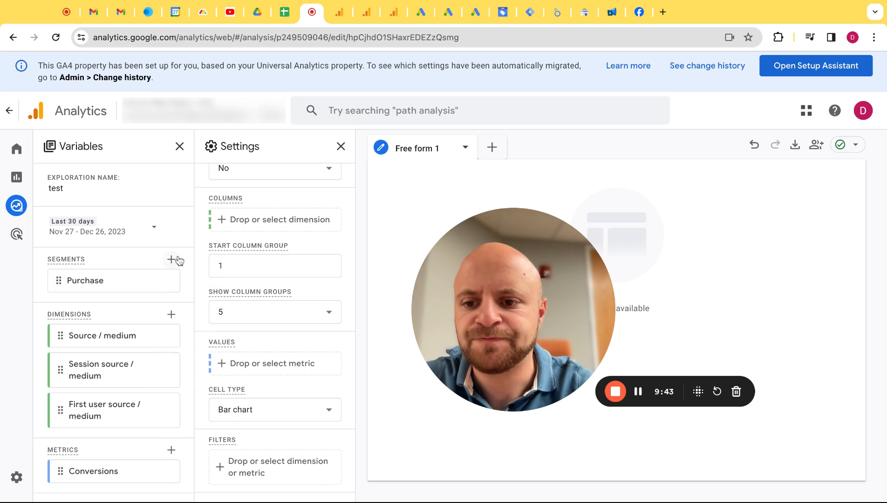
Create a second custom event segment that includes add_to_cart events
click(178, 260)
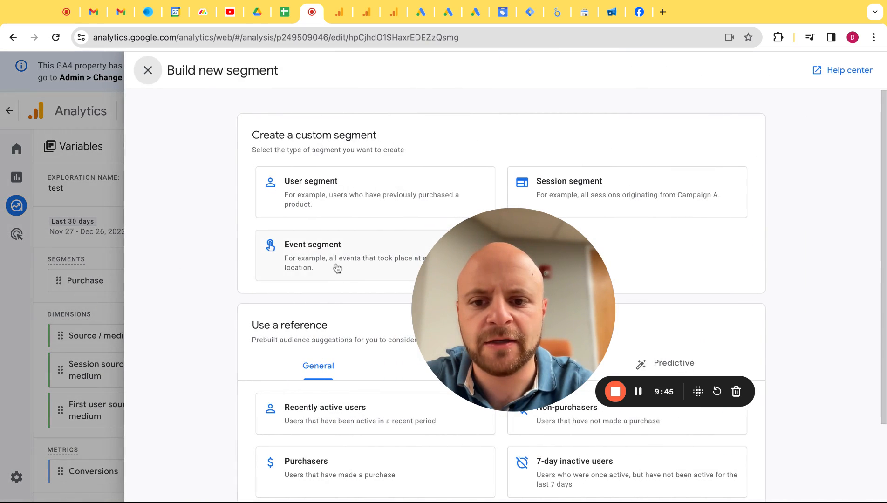
click(337, 267)
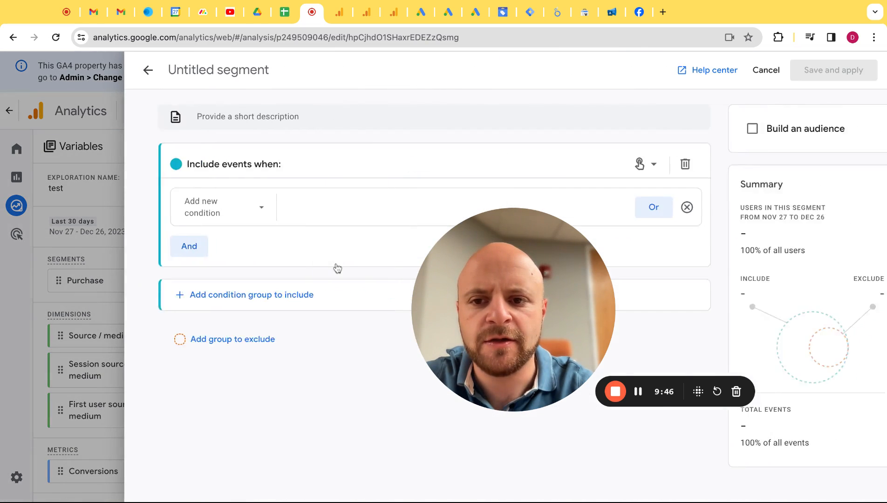
click(216, 214)
click(249, 251)
scroll(243, 329, down, 1)
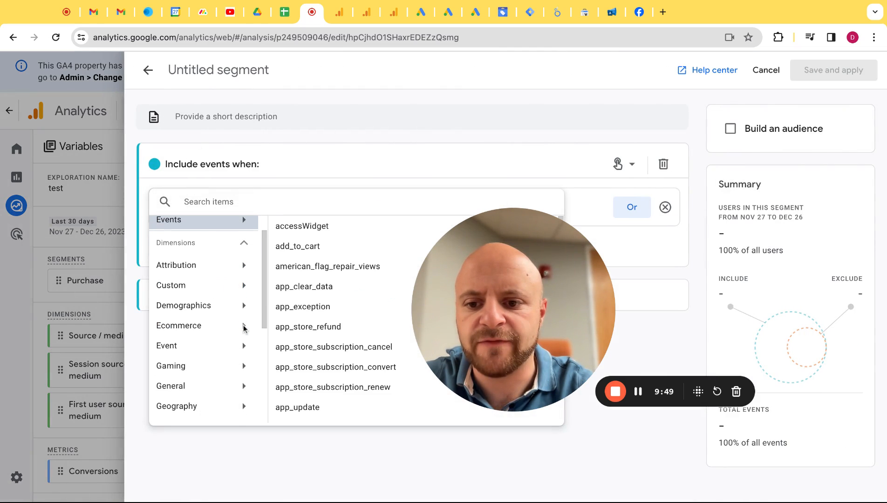
click(301, 253)
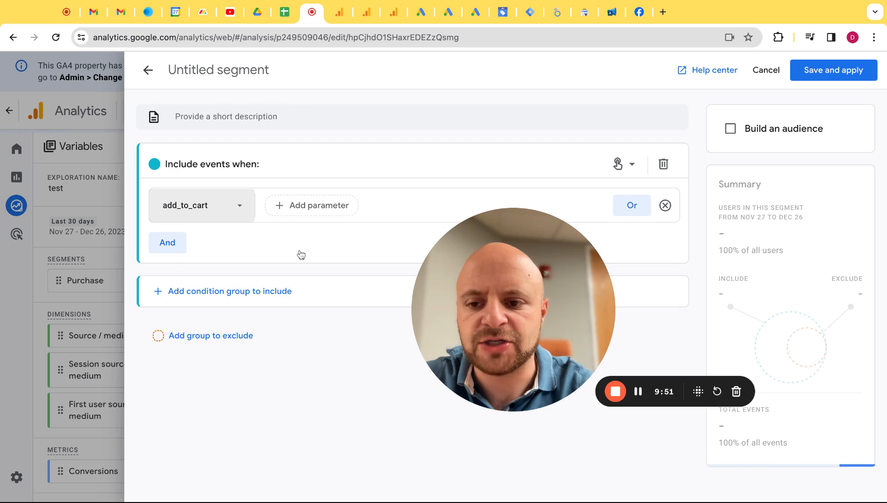
Name the add_to_cart segment "Add To Cart" and save it to the exploration
click(208, 72)
text(Add To Car)
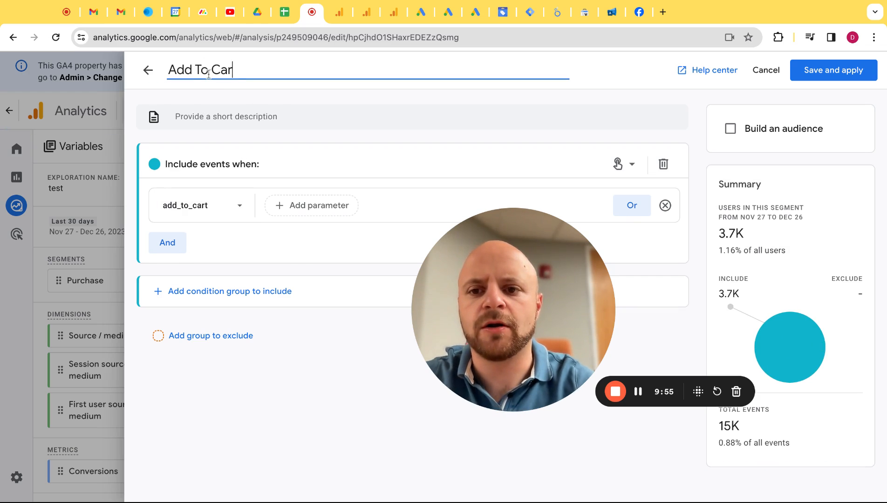
text(t)
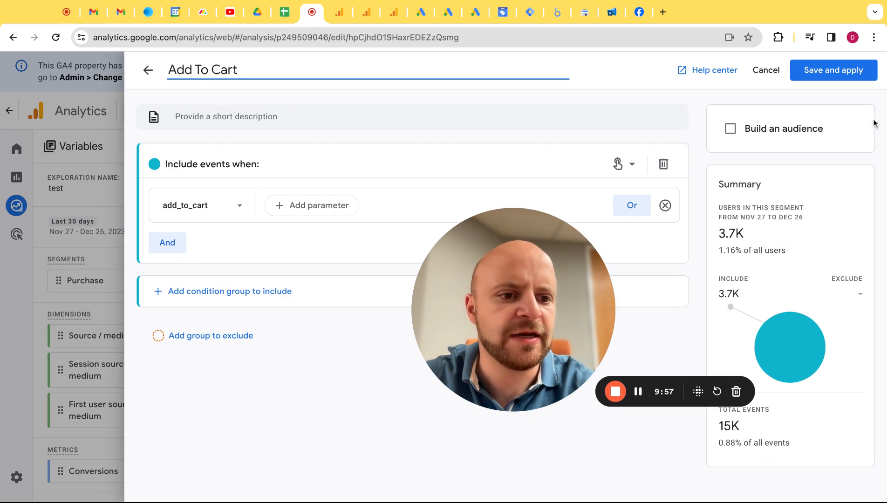
click(850, 71)
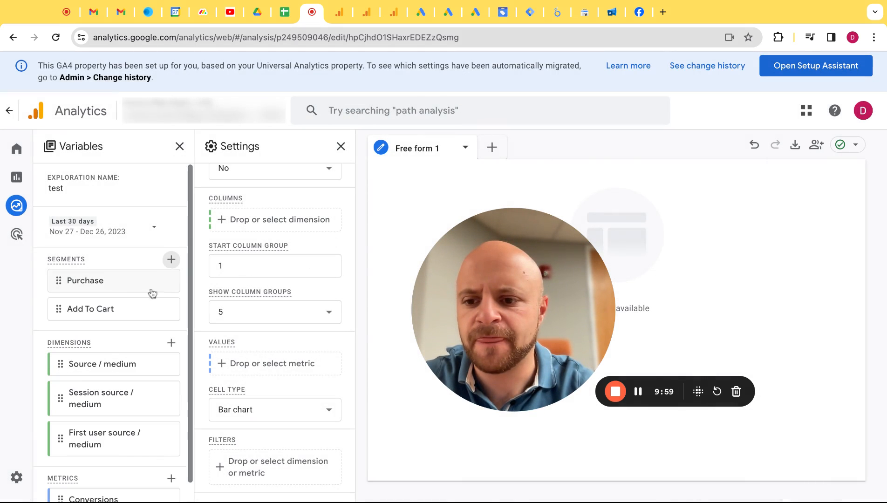
Create a third custom event segment that includes begin_checkout events
click(171, 260)
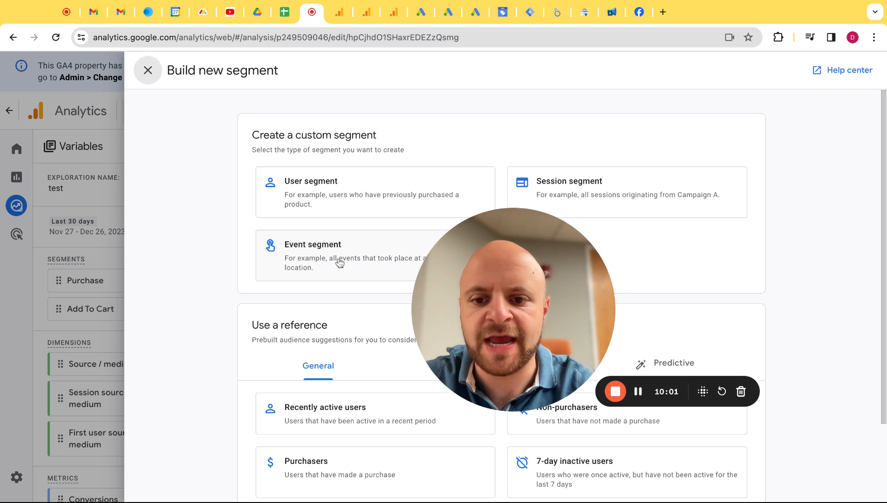
click(339, 263)
click(246, 210)
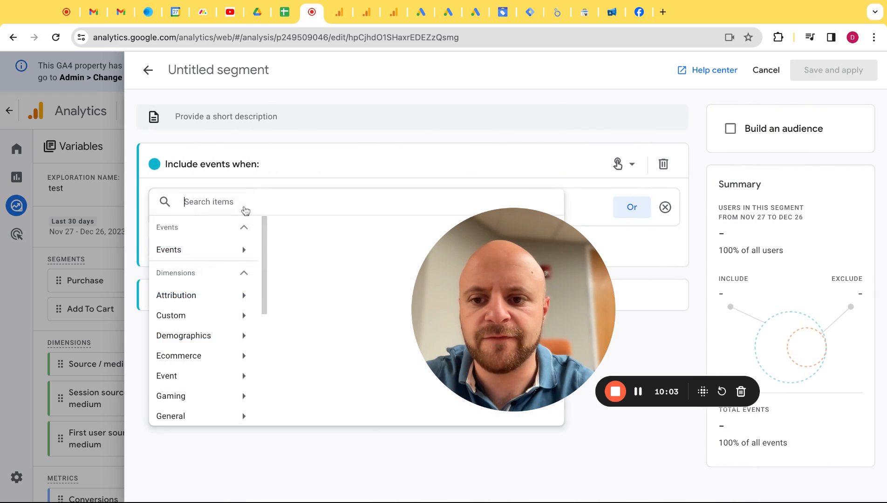
click(244, 251)
scroll(307, 311, down, 2)
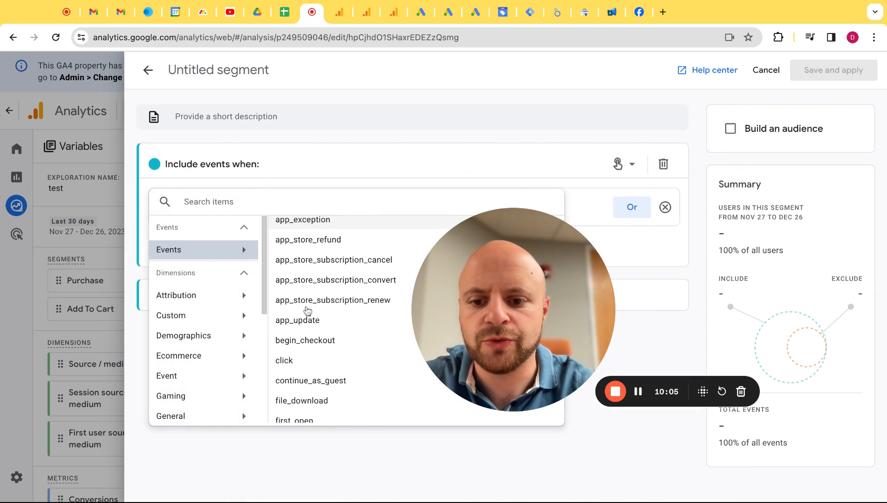
click(304, 340)
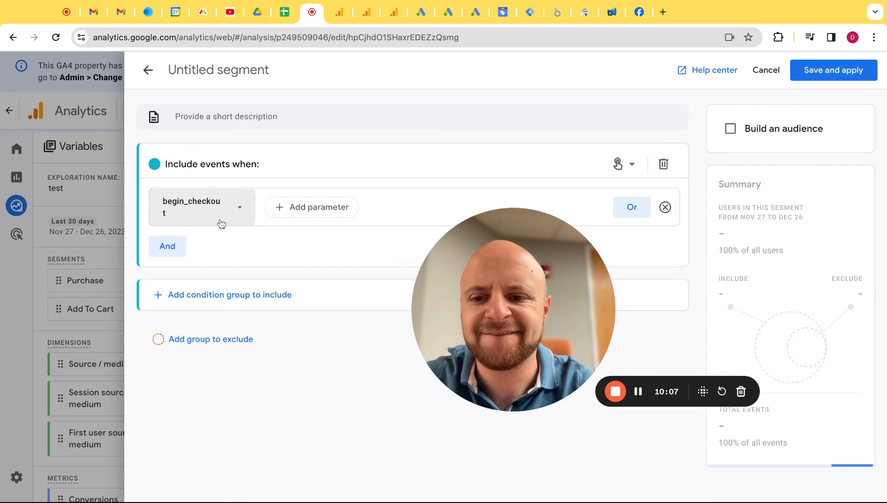
Name the begin_checkout segment "Begin Checkout" and save it to the exploration
click(214, 71)
text(Begi)
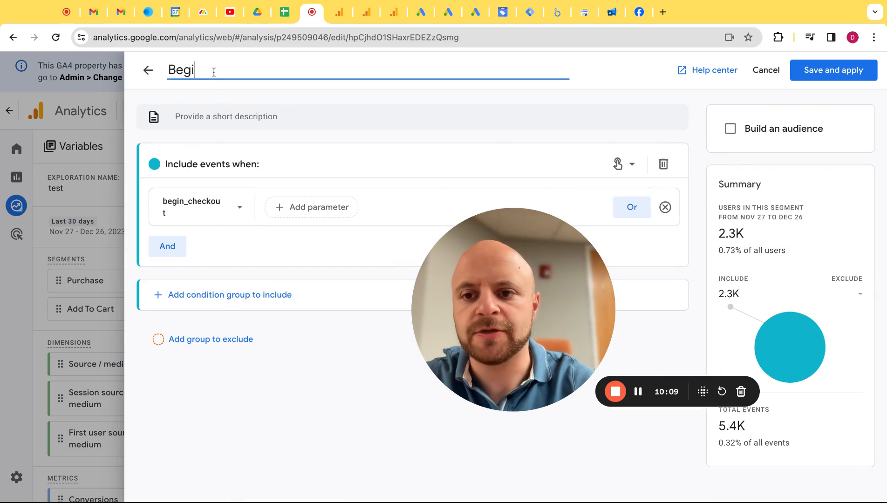
text(n Check)
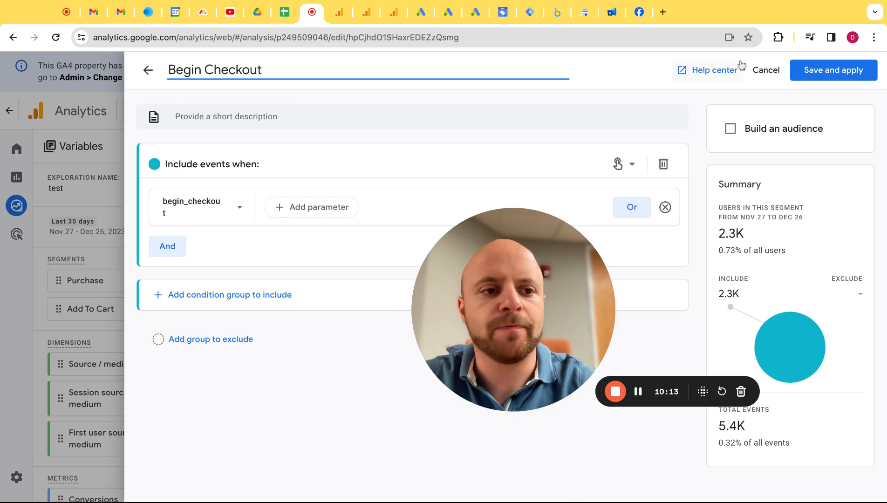
click(845, 75)
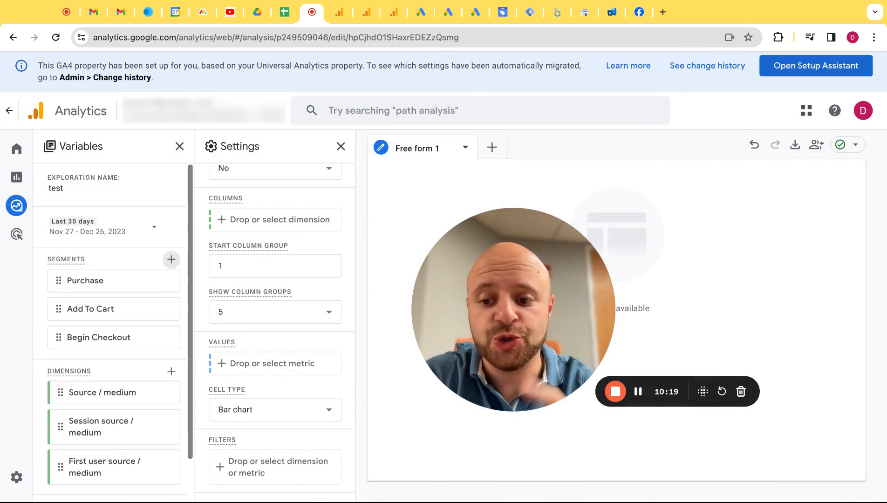
scroll(150, 409, down, 1)
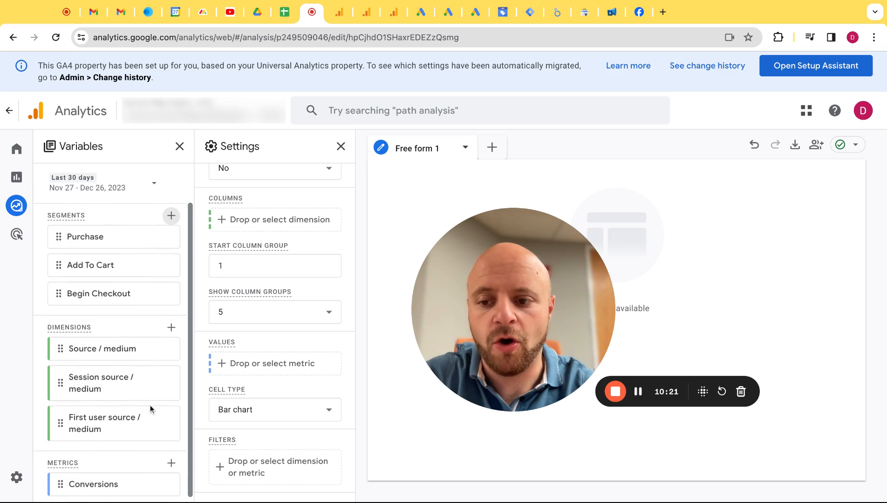
scroll(150, 406, up, 1)
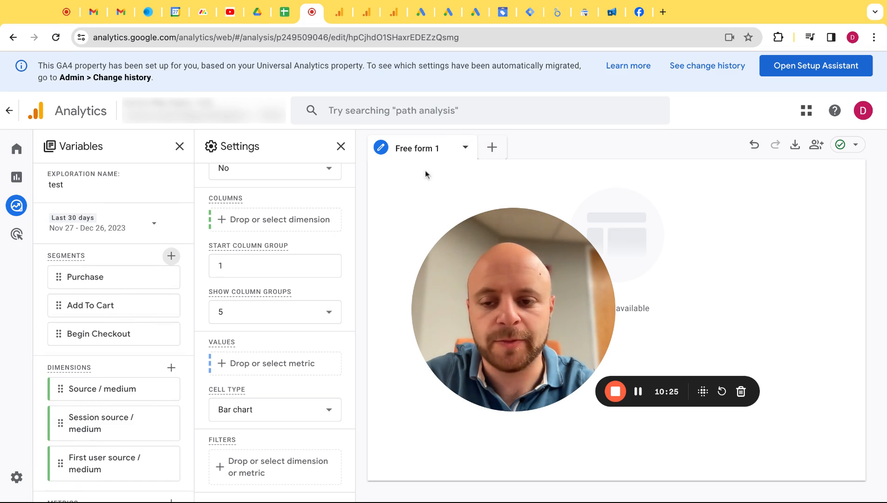
scroll(266, 263, up, 1)
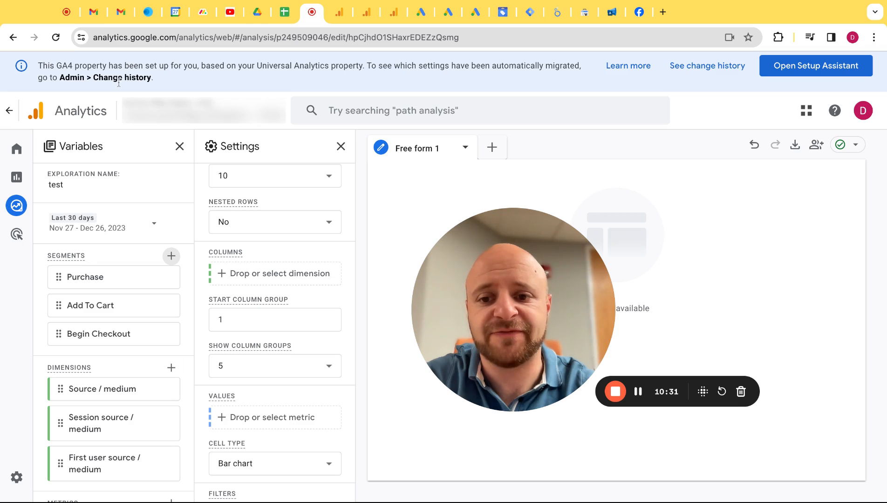
scroll(298, 307, up, 4)
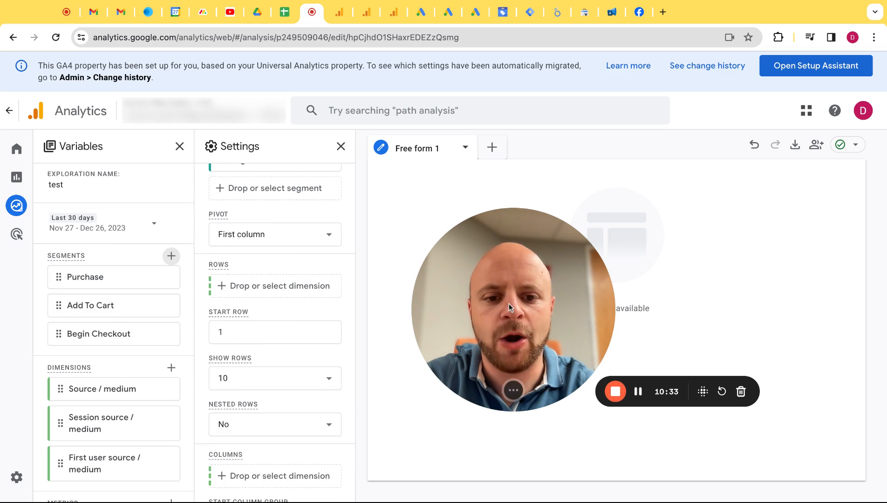
click(508, 391)
drag(486, 359, 64, 131)
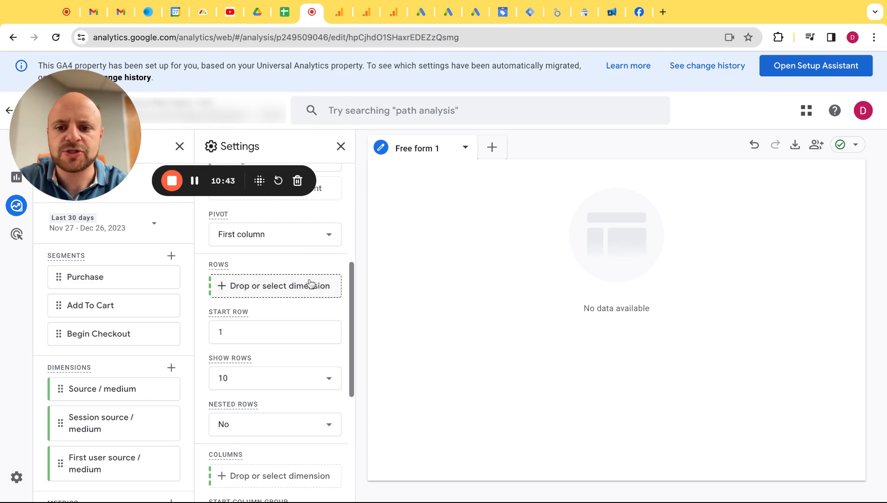
Add the Source / medium dimension to the rows of the free-form table
scroll(311, 284, up, 5)
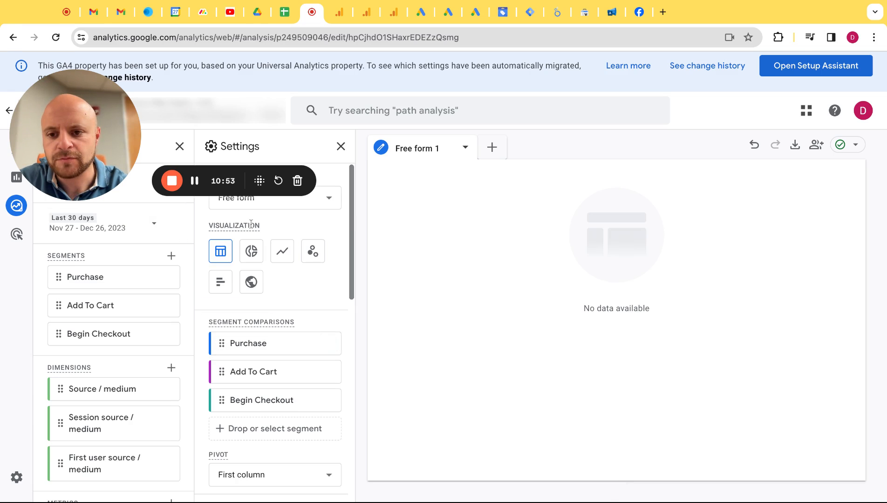
mouse_move(250, 223)
scroll(264, 366, down, 4)
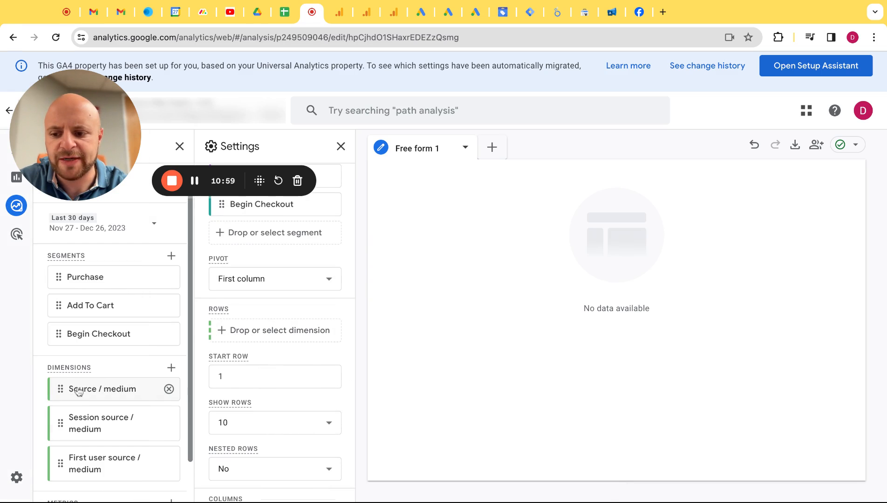
scroll(116, 394, down, 1)
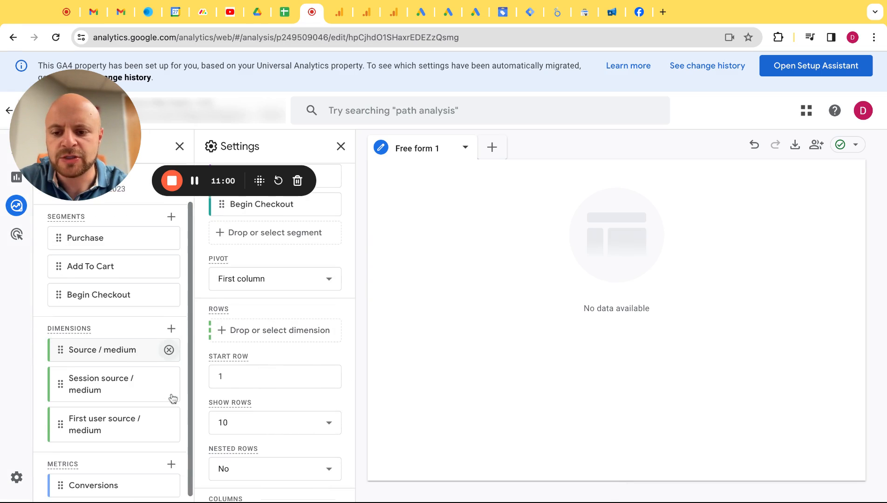
click(271, 336)
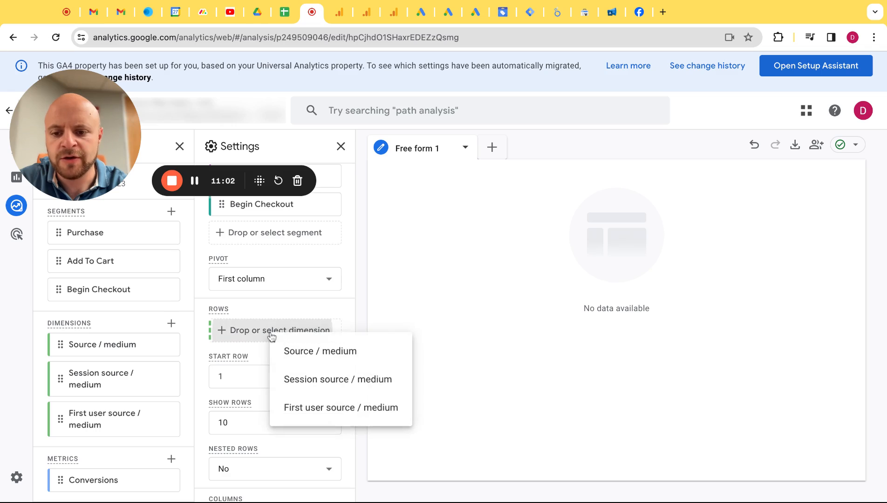
click(322, 360)
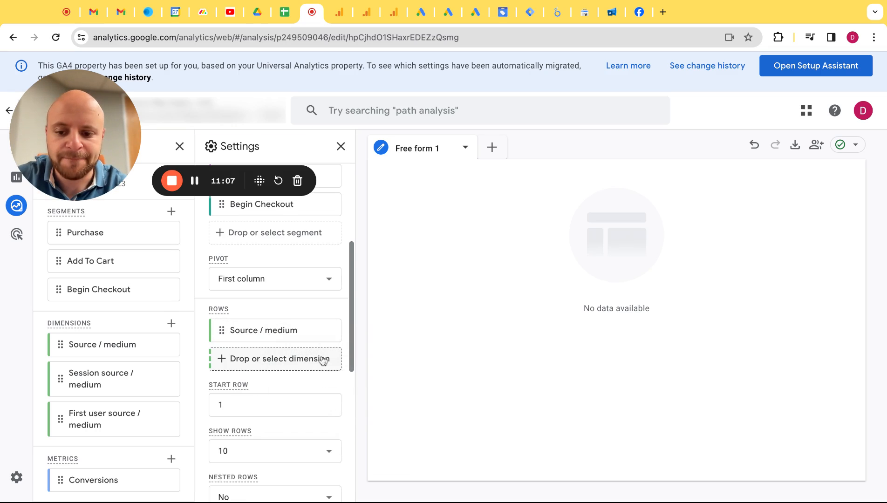
Add the Conversions metric to the values of the free-form table
scroll(323, 360, down, 5)
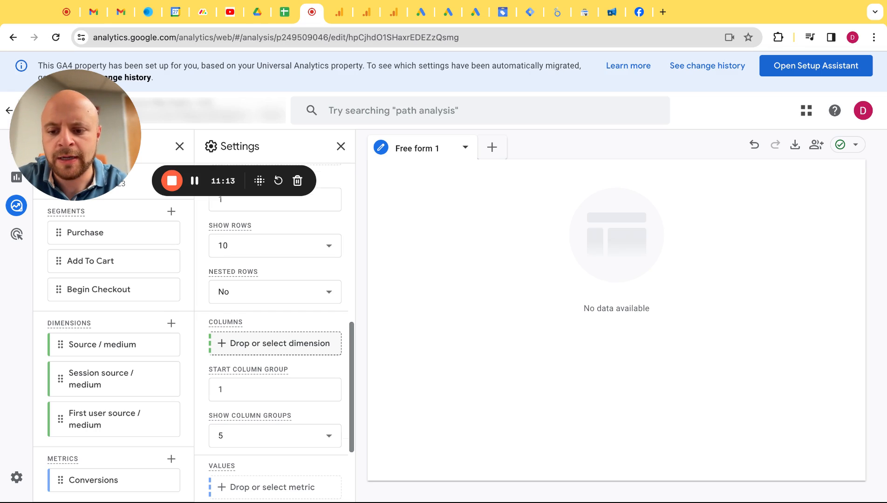
scroll(279, 343, down, 1)
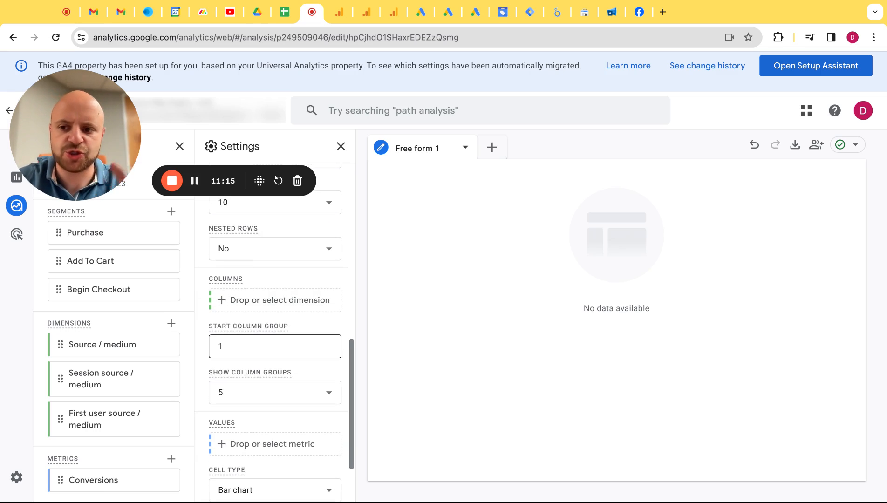
scroll(274, 346, down, 2)
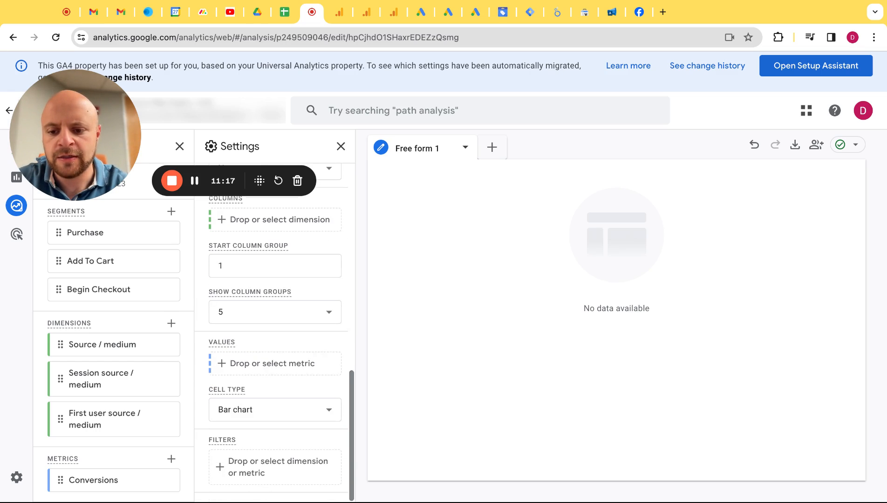
click(289, 364)
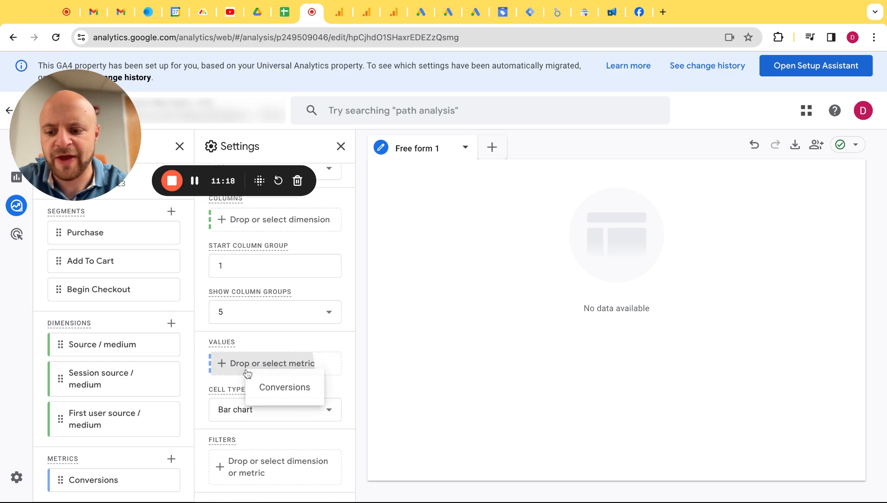
click(298, 391)
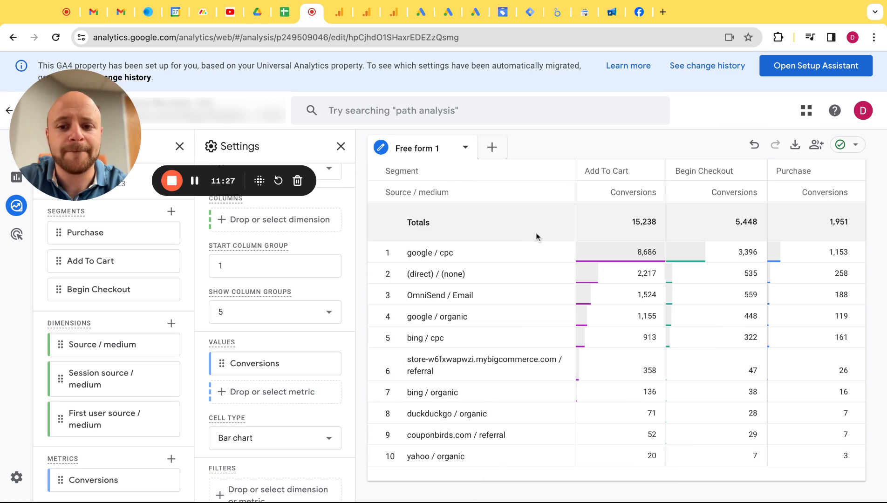
Reorder the exploration's segment variables so that Begin Checkout sits directly above Add To Cart
mouse_move(89, 144)
mouse_down()
mouse_move(130, 168)
mouse_move(103, 148)
mouse_up()
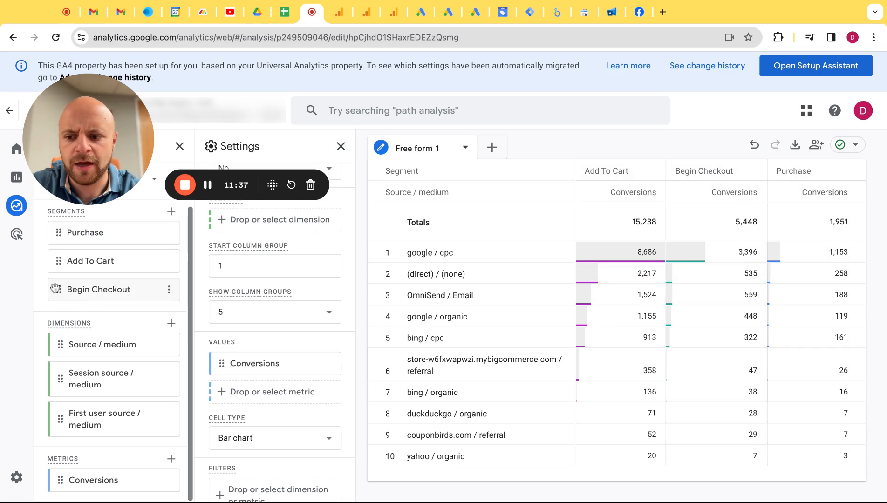
drag(56, 289, 54, 261)
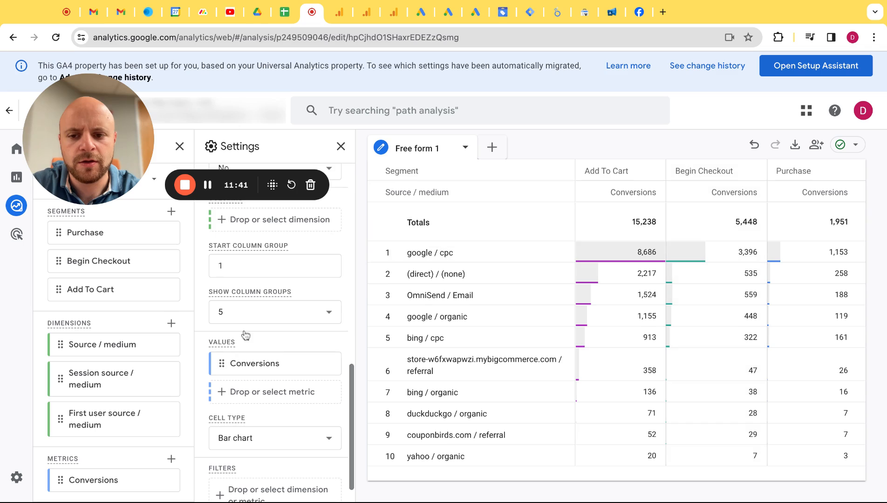
scroll(247, 335, up, 10)
scroll(246, 335, down, 10)
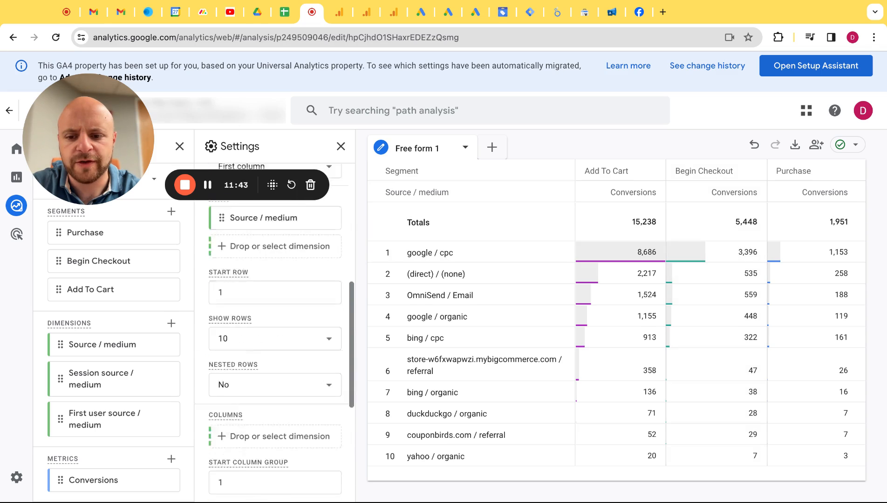
Remove the Conversions metric from the table's values and add it back
click(329, 335)
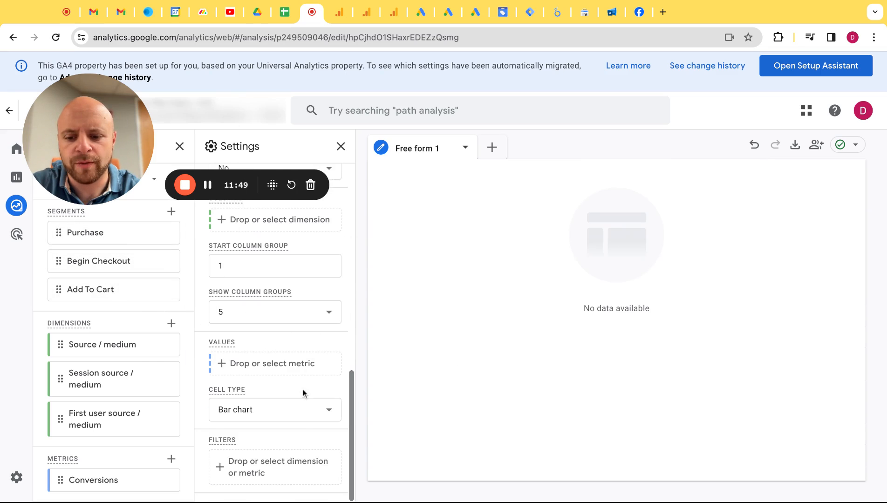
scroll(287, 368, up, 1)
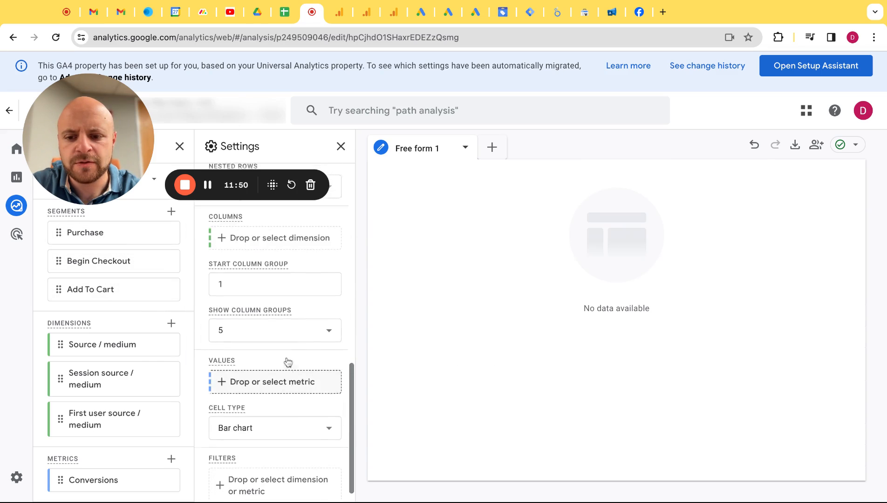
click(263, 392)
click(297, 415)
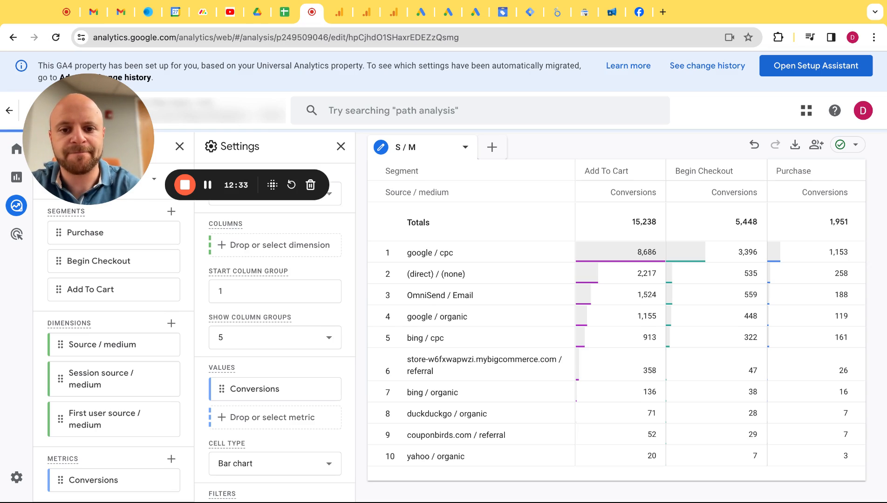
scroll(264, 368, up, 1)
scroll(264, 369, up, 1)
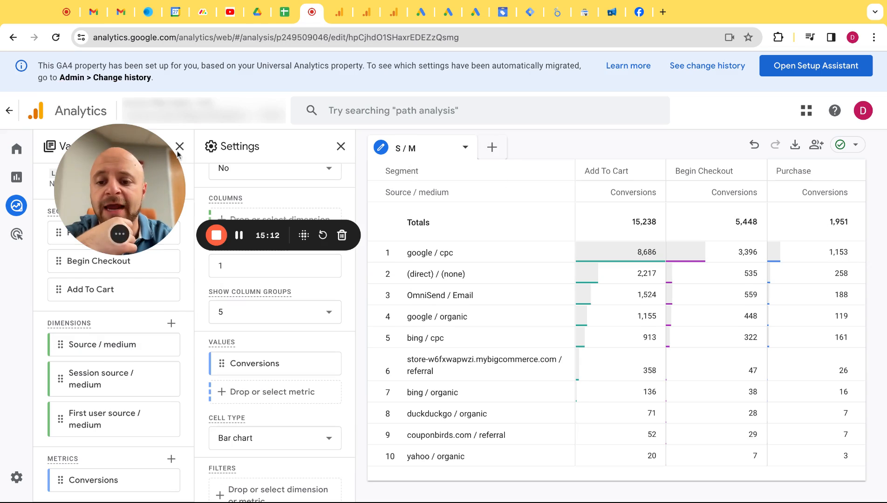
drag(169, 269, 231, 257)
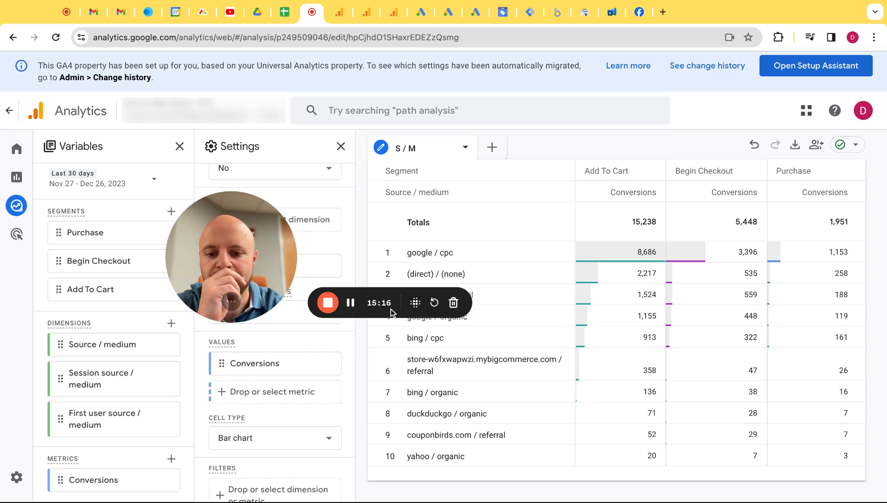
Turn on date comparison in the exploration's date range settings
click(100, 180)
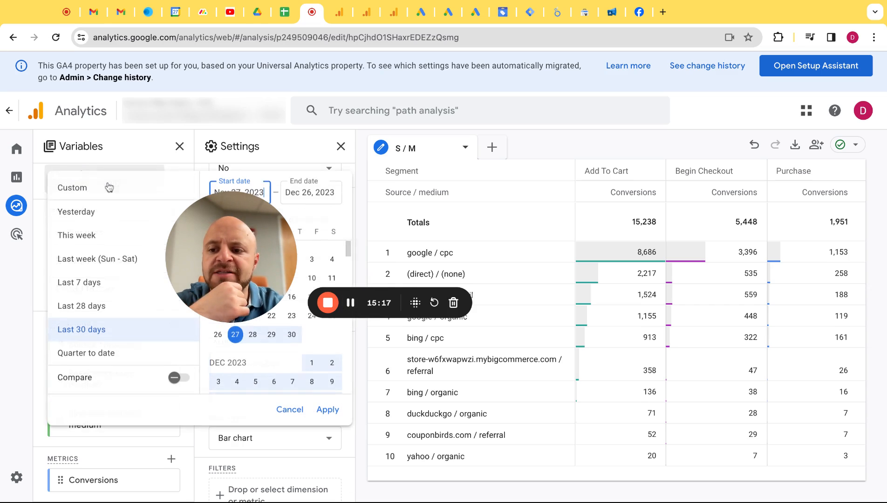
drag(139, 327, 241, 227)
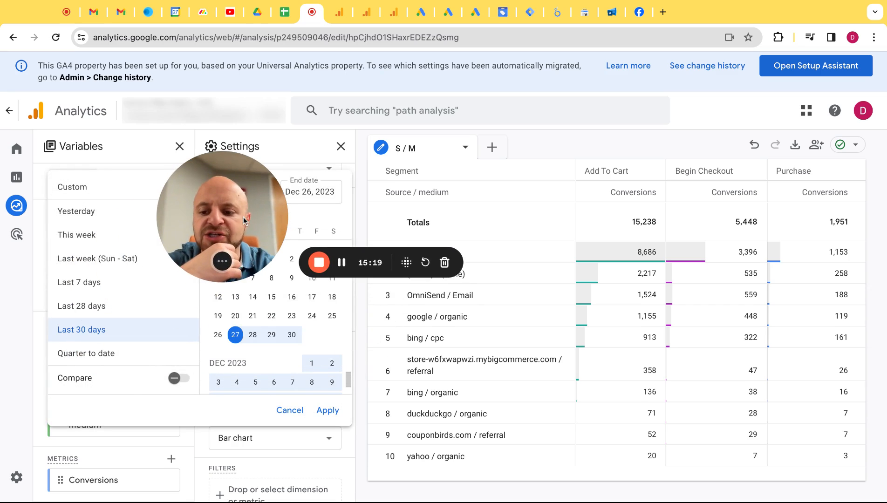
click(177, 387)
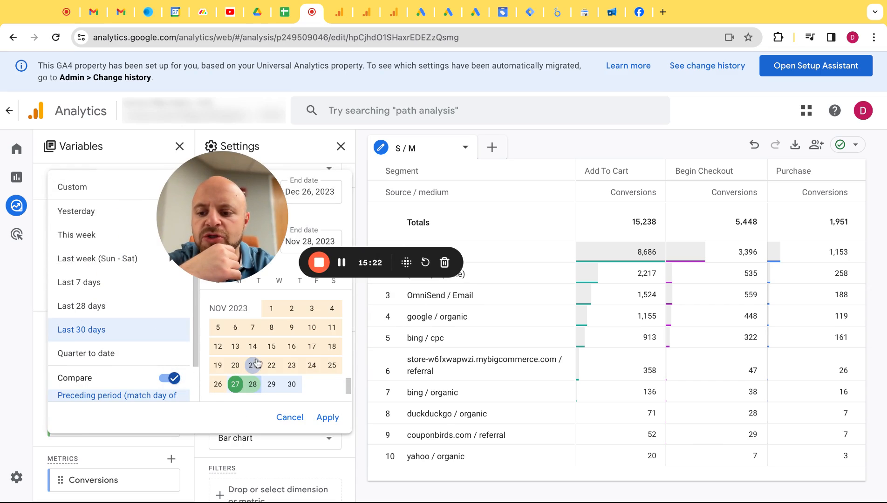
scroll(256, 363, down, 2)
scroll(275, 358, up, 2)
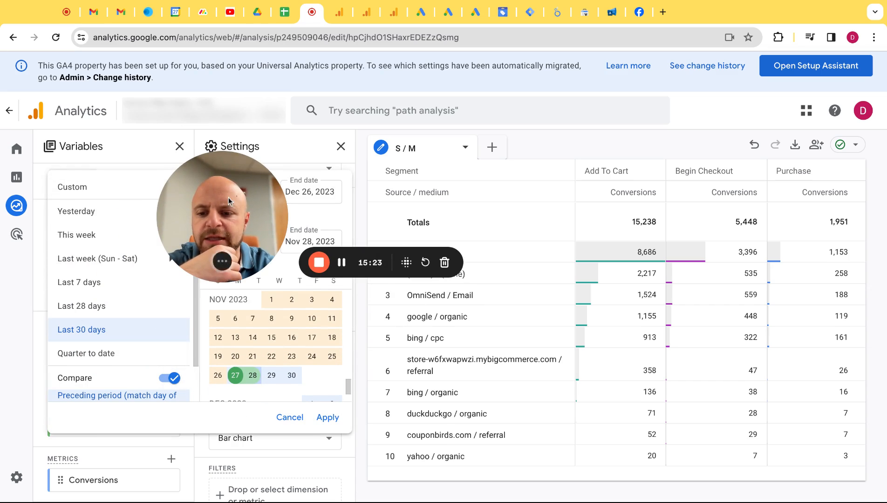
drag(228, 197, 546, 199)
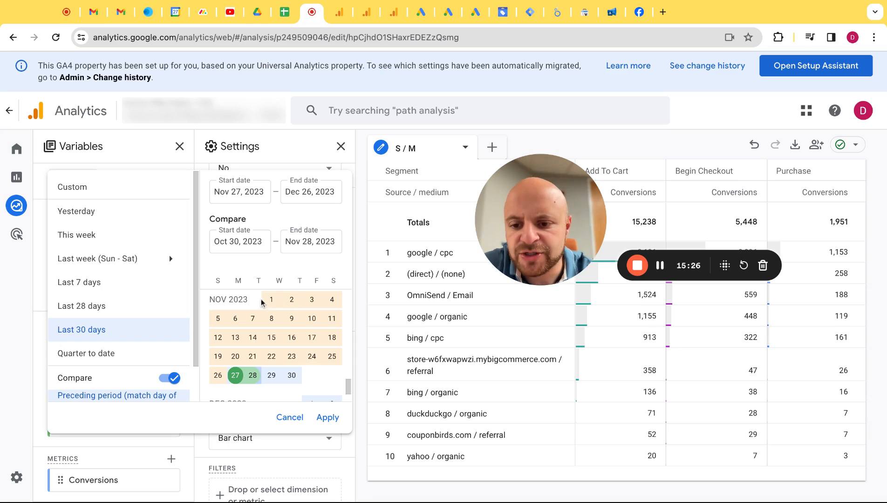
Try a comparison range of Dec 1 – Dec 25, 2023 against a main range of Dec 1 – Dec 25, 2022
scroll(274, 308, down, 3)
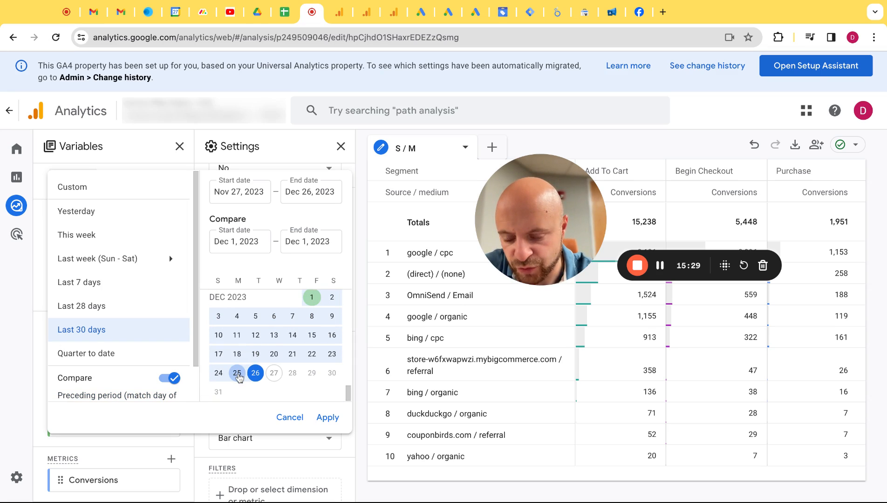
click(237, 374)
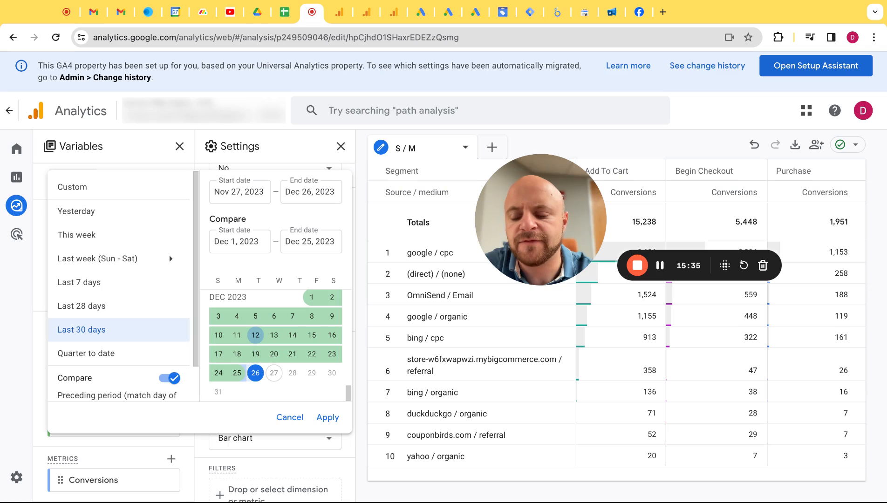
scroll(240, 375, up, 20)
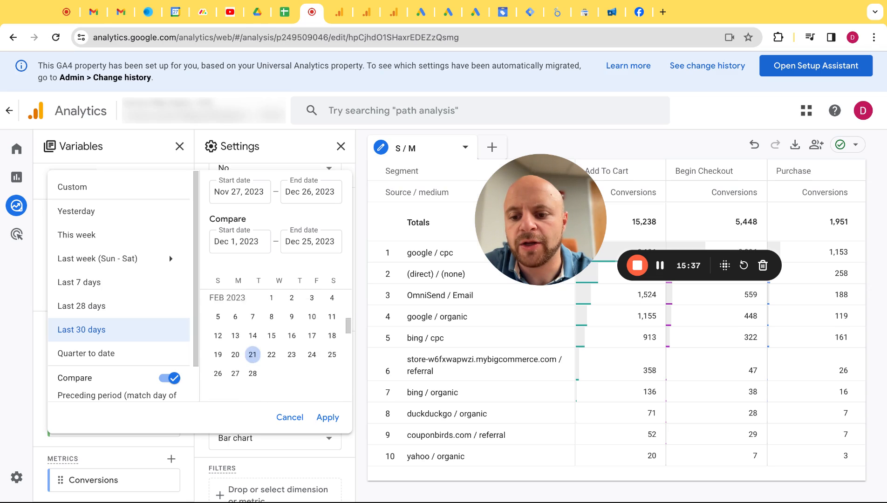
scroll(252, 354, up, 8)
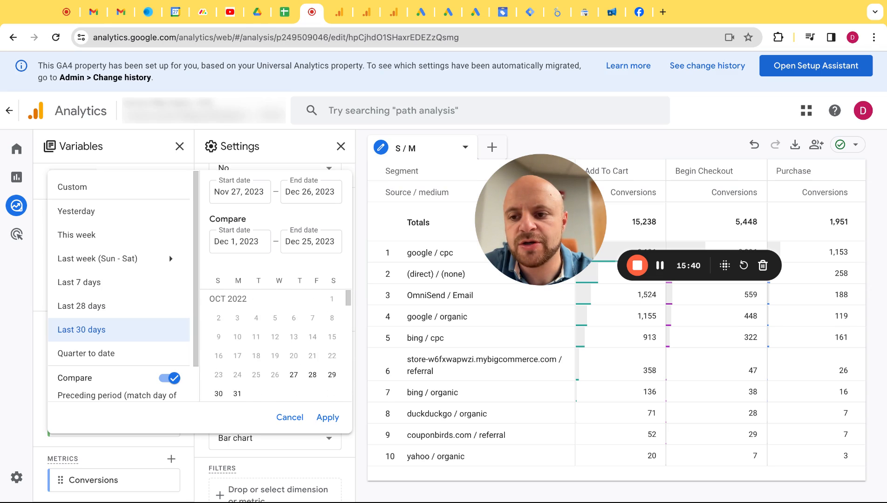
scroll(255, 344, down, 3)
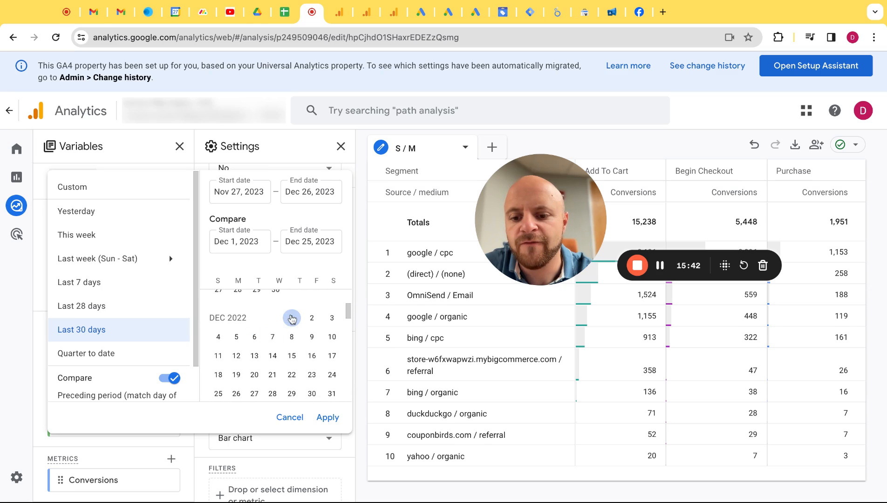
click(292, 319)
click(219, 395)
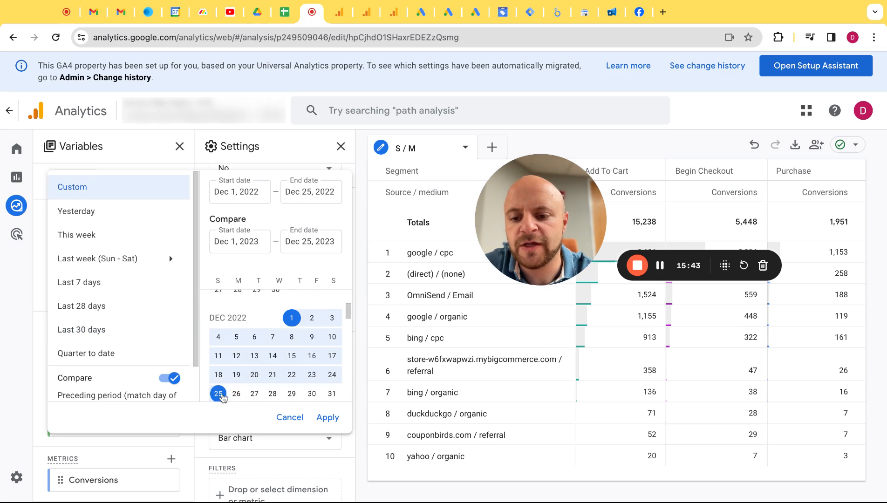
Try a comparison range of Nov 28 – Nov 30, 2022
scroll(287, 359, up, 1)
click(247, 309)
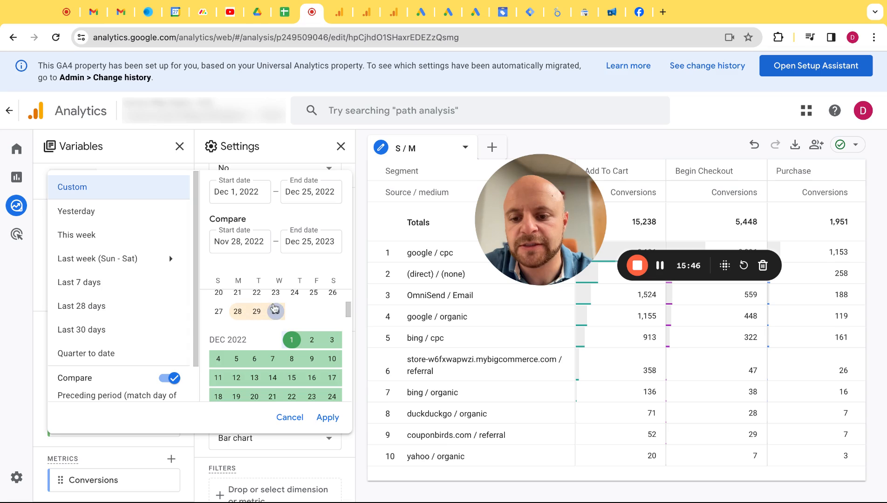
click(275, 311)
Set the exploration's date range to Dec 1 – Dec 26, 2023, compared with Dec 1 – Dec 26, 2022, and apply it
scroll(262, 331, down, 20)
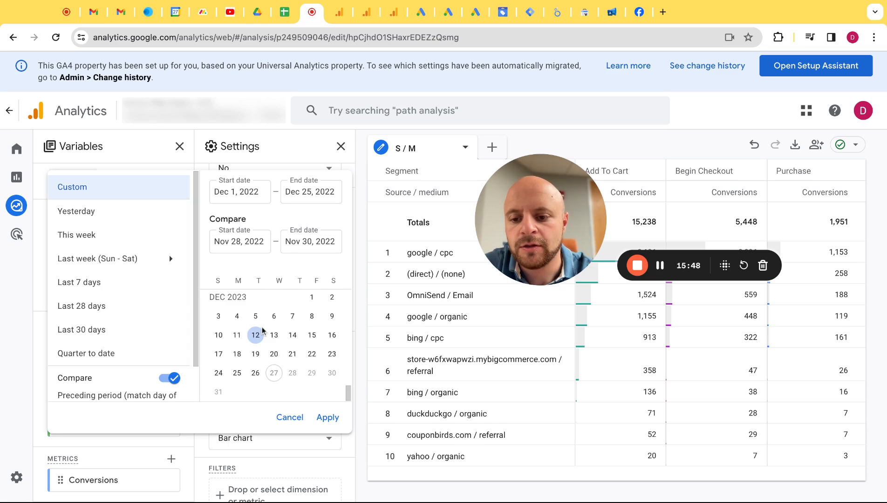
click(256, 392)
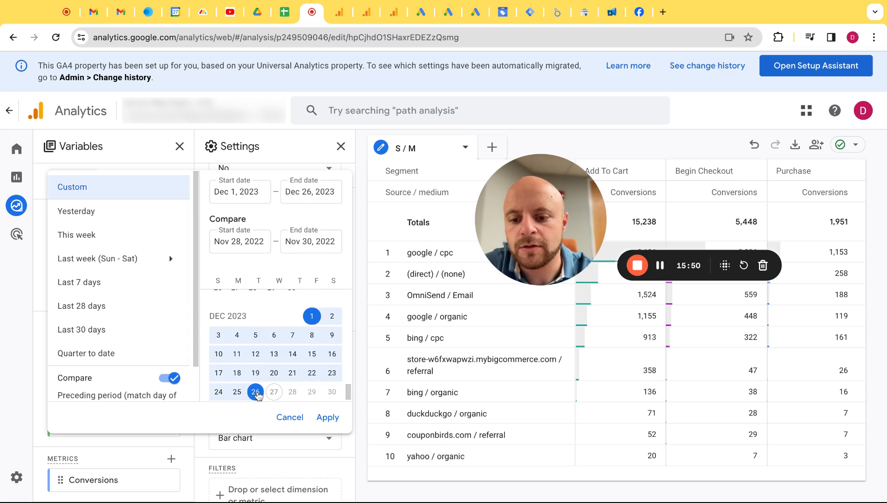
scroll(257, 394, up, 12)
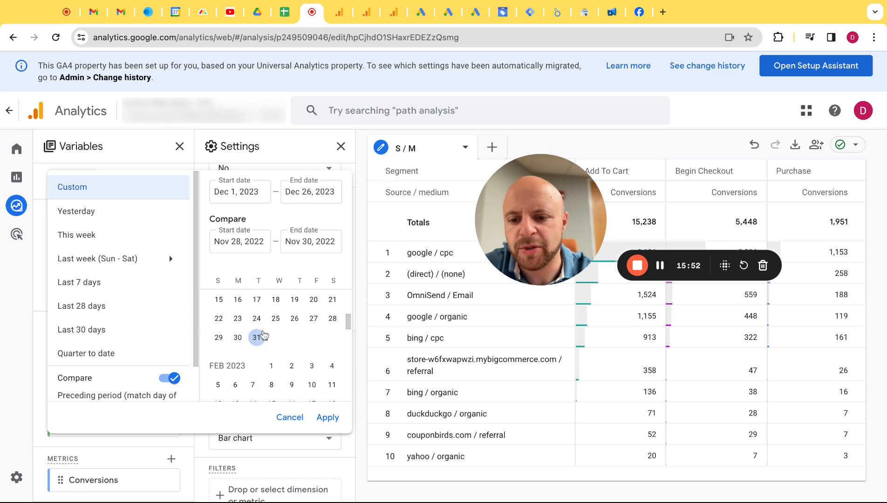
scroll(264, 354, up, 10)
scroll(279, 354, down, 1)
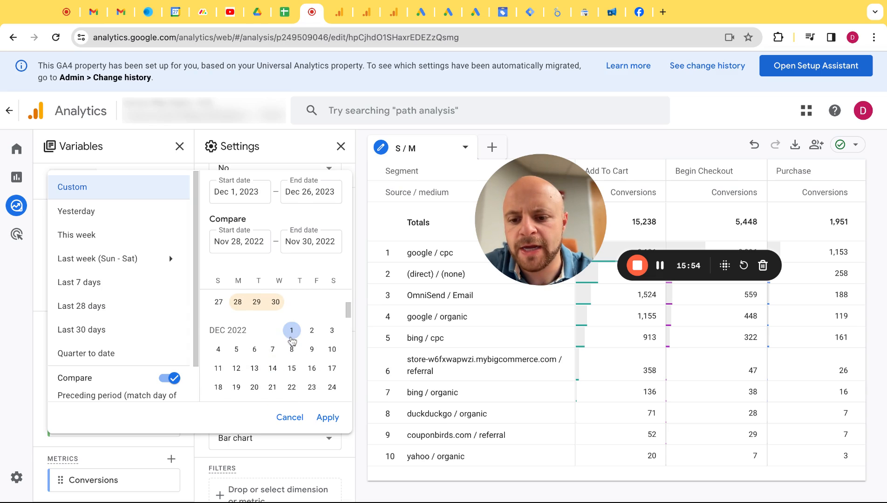
scroll(292, 338, down, 1)
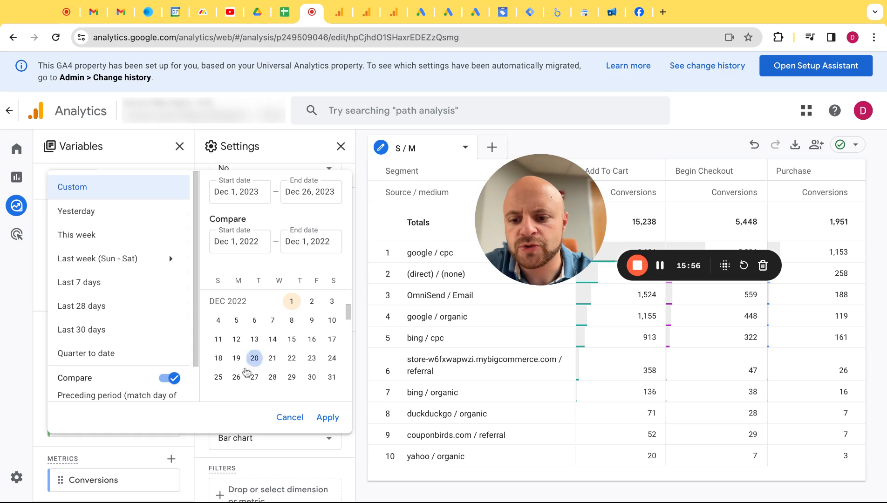
click(237, 376)
click(328, 417)
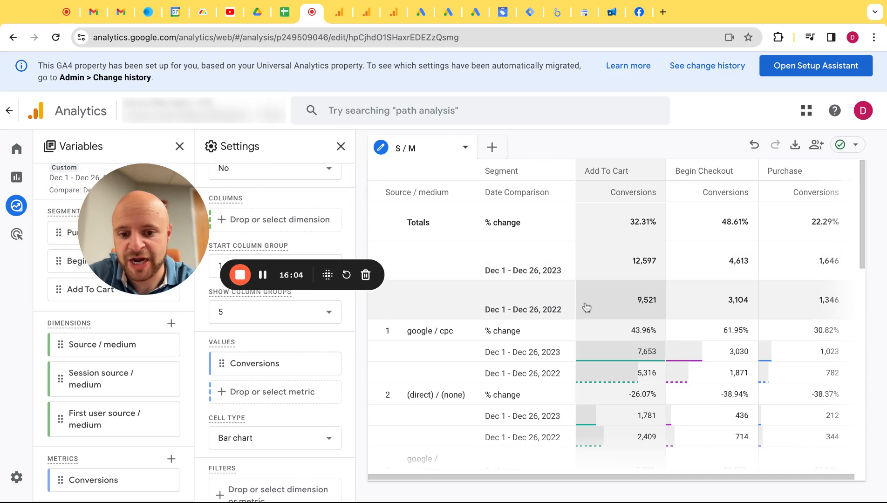
Examine the % change in conversions for google / cpc and (direct) / (none) across the Add To Cart, Begin Checkout and Purchase segments
scroll(586, 307, down, 1)
scroll(648, 362, up, 1)
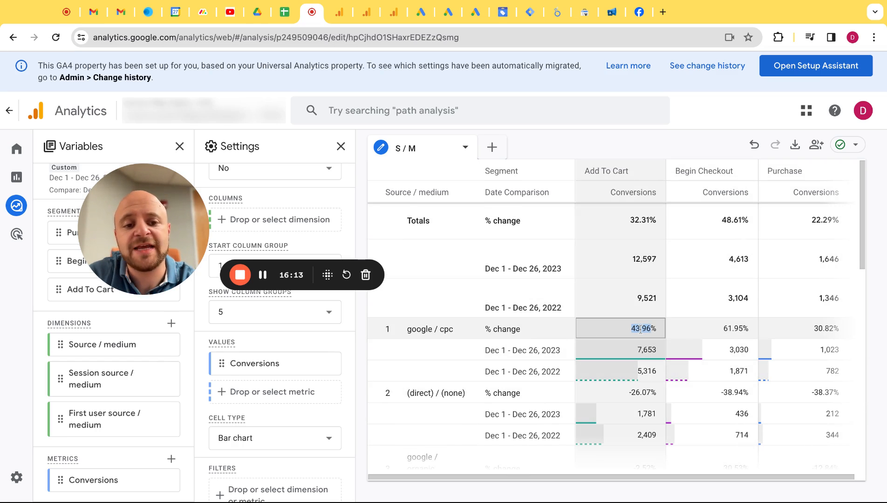
double_click(734, 329)
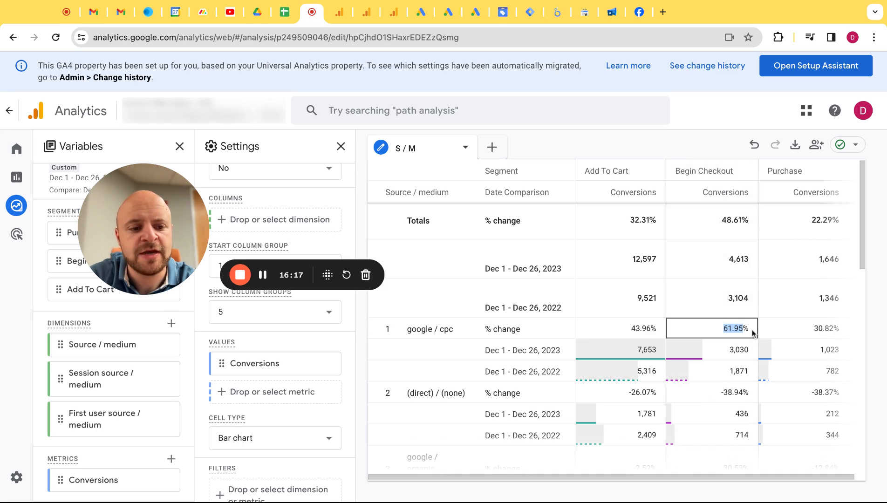
click(829, 329)
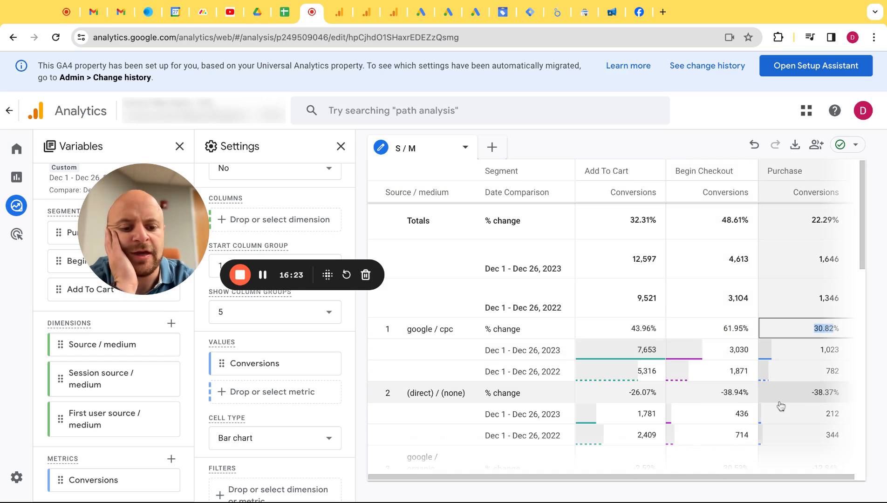
scroll(718, 349, down, 1)
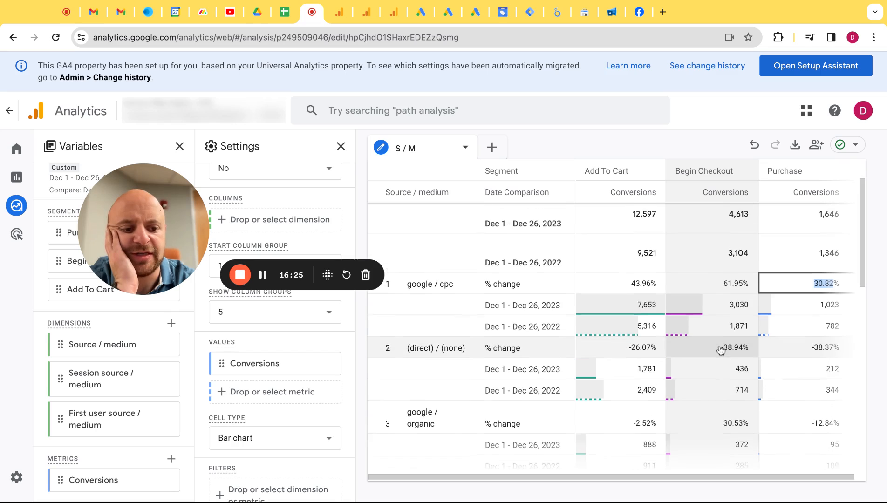
double_click(642, 348)
click(726, 349)
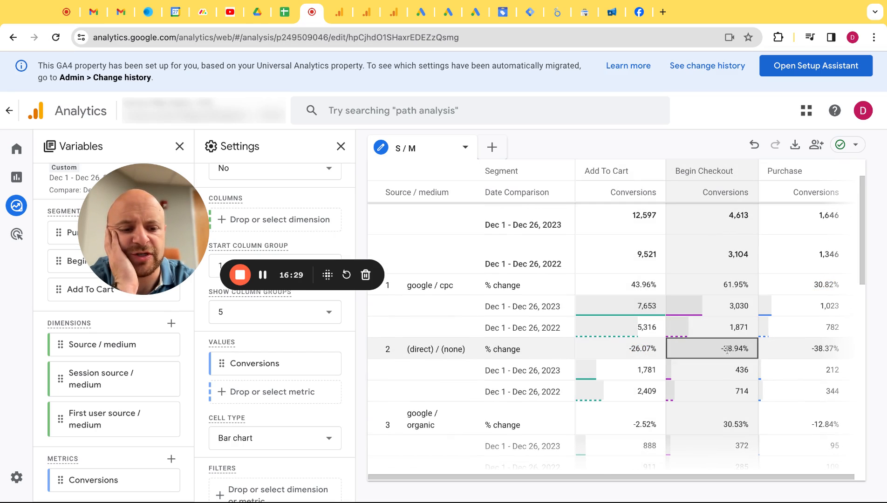
double_click(818, 348)
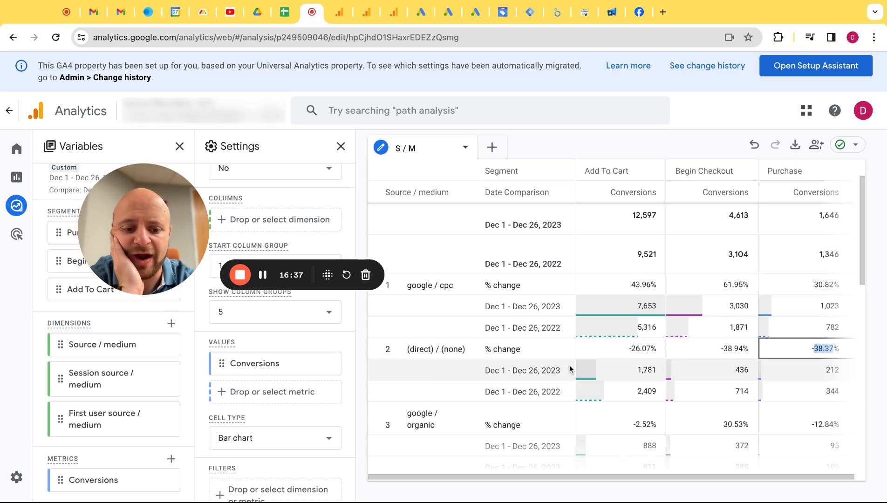
Examine the % change for google / organic and bing / cpc across the three segments, and review the rows back up to the totals
scroll(589, 352, down, 1)
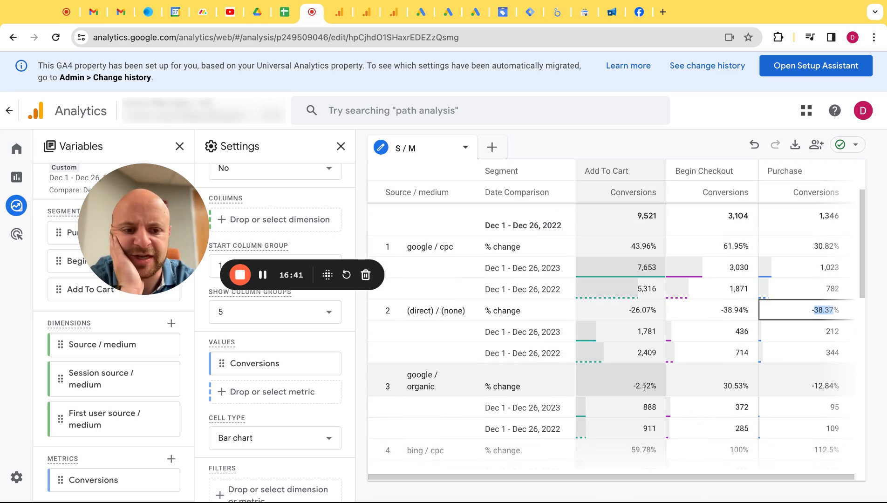
double_click(644, 387)
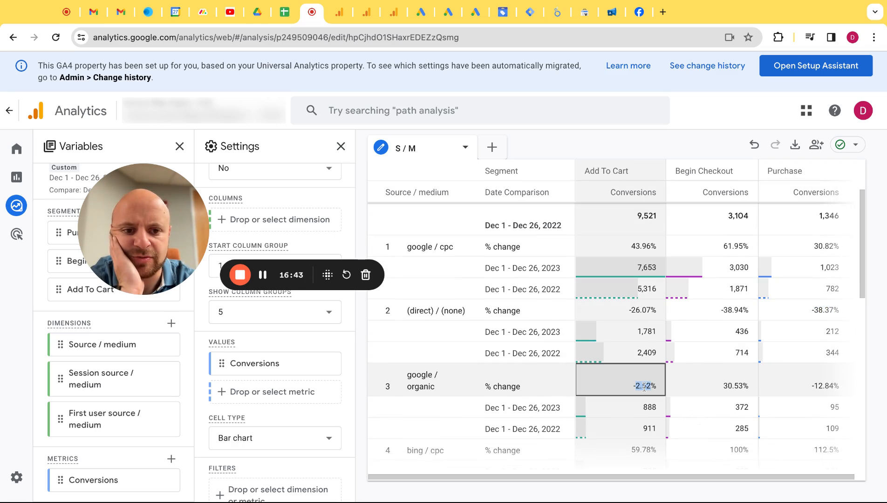
double_click(735, 387)
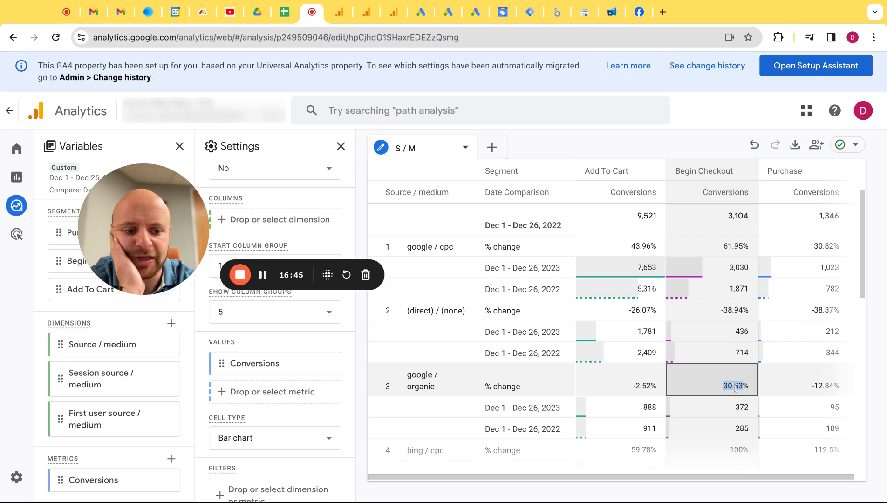
double_click(823, 387)
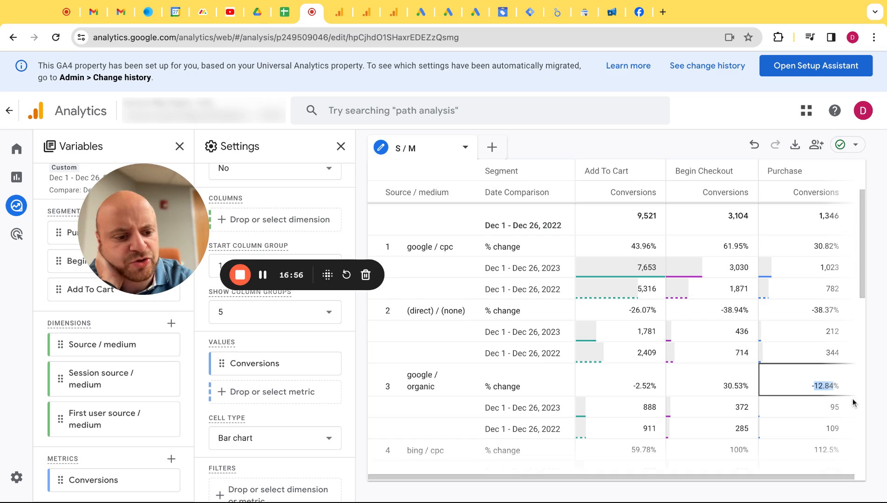
scroll(853, 402, down, 3)
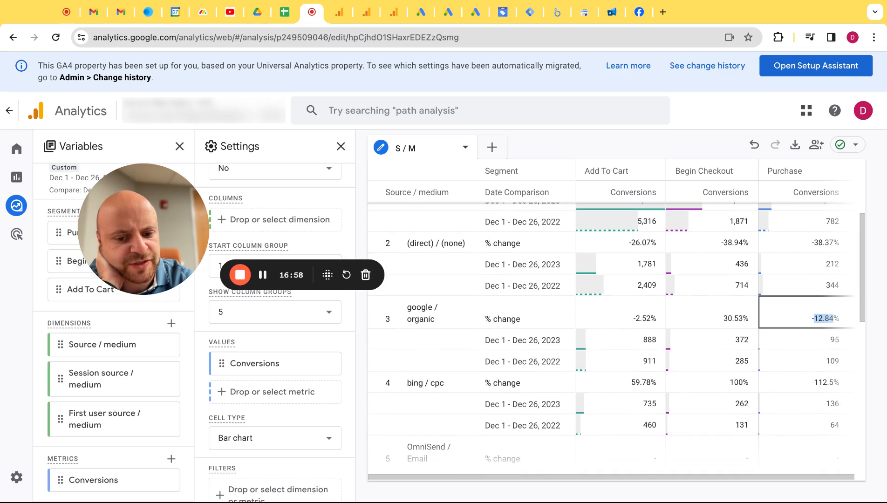
scroll(853, 402, up, 2)
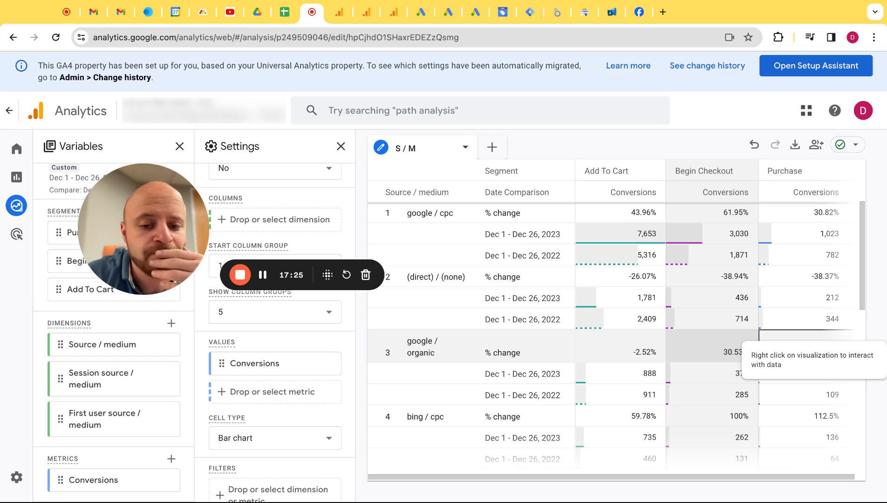
scroll(755, 354, up, 2)
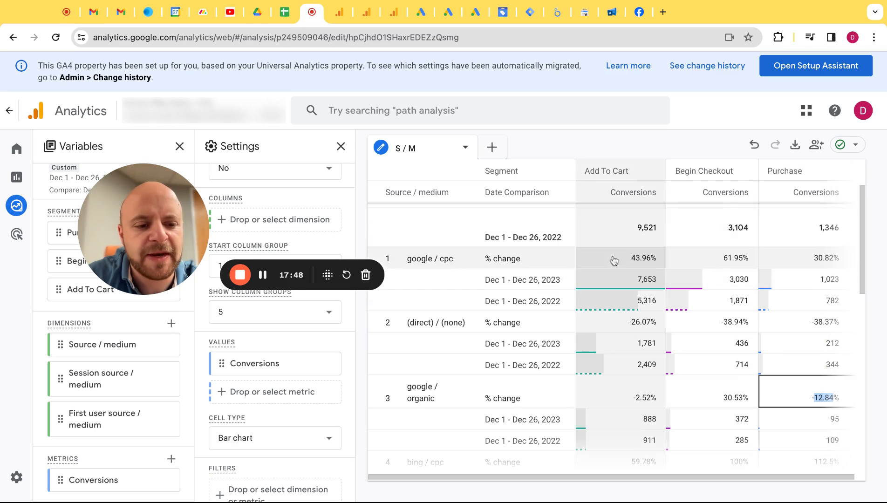
scroll(687, 313, up, 1)
scroll(685, 312, down, 2)
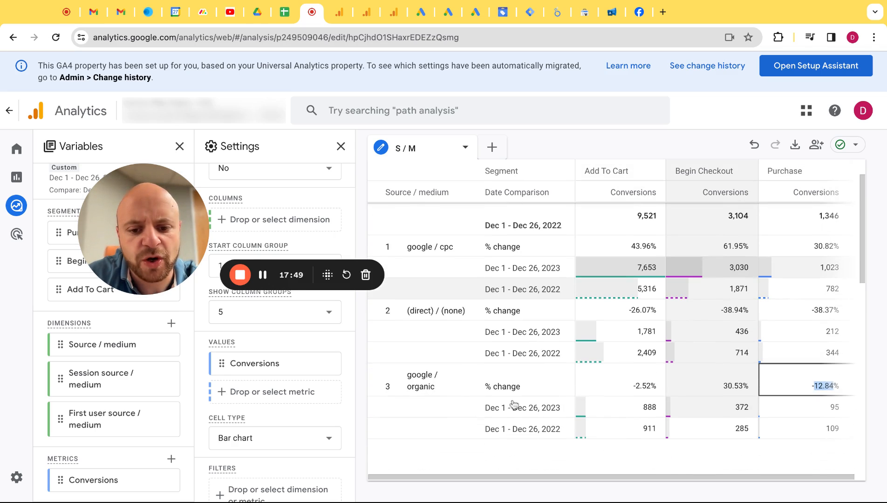
scroll(666, 388, up, 3)
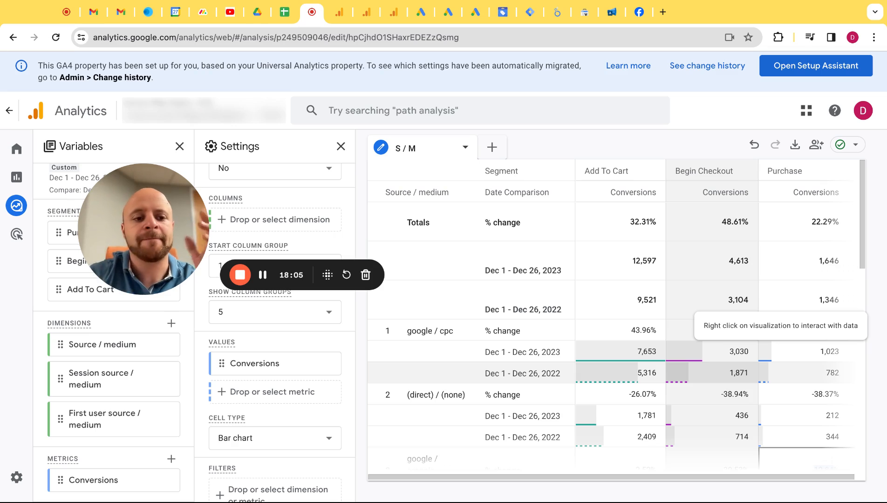
Turn off the date comparison so the exploration covers only Dec 1 – Dec 26, 2023, and apply it
drag(158, 212, 282, 234)
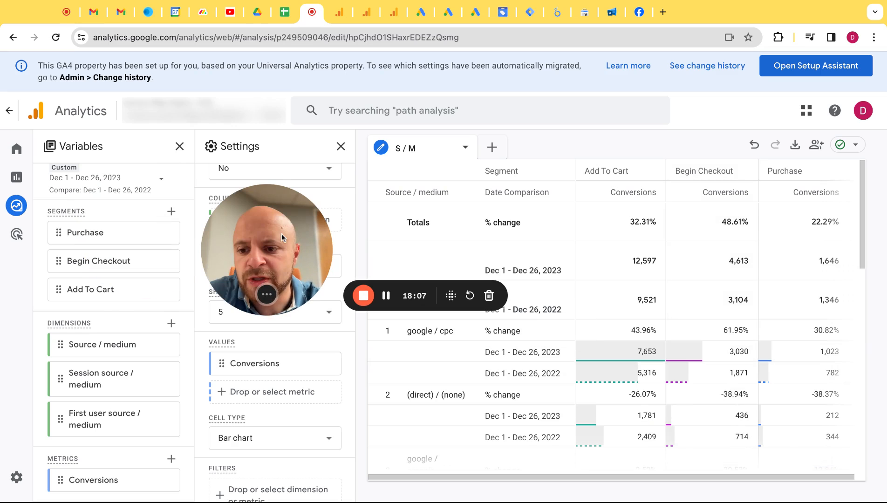
click(135, 178)
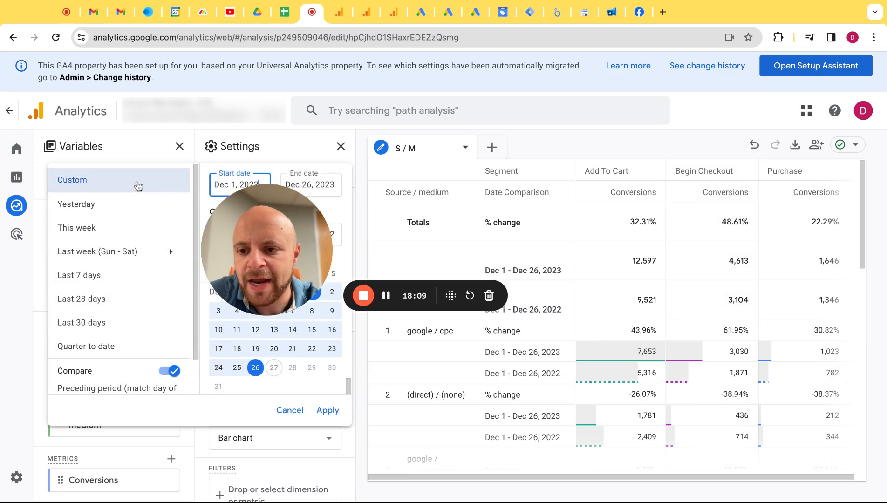
click(174, 371)
click(328, 410)
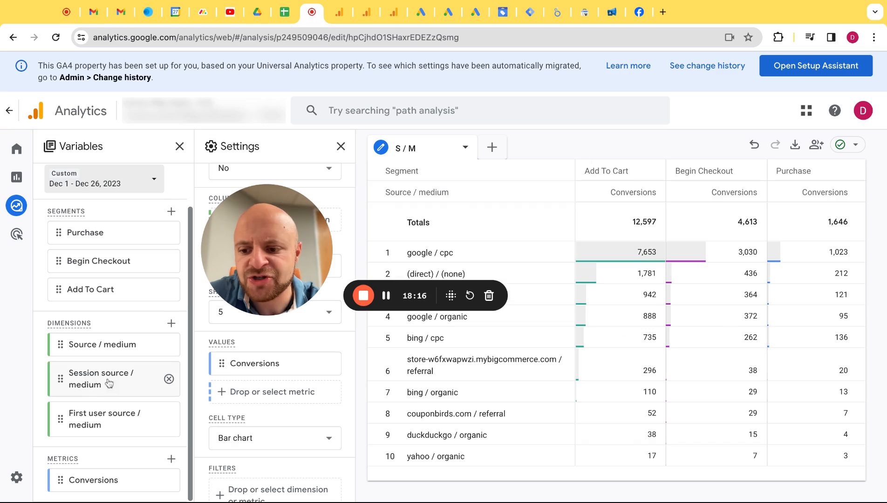
Duplicate the S / M exploration tab and rename the copy as Session S / M
mouse_move(105, 420)
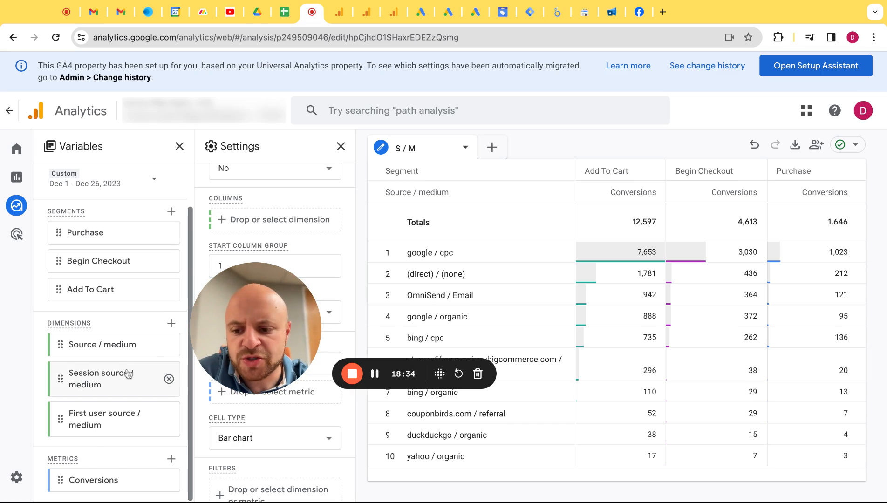
mouse_move(129, 374)
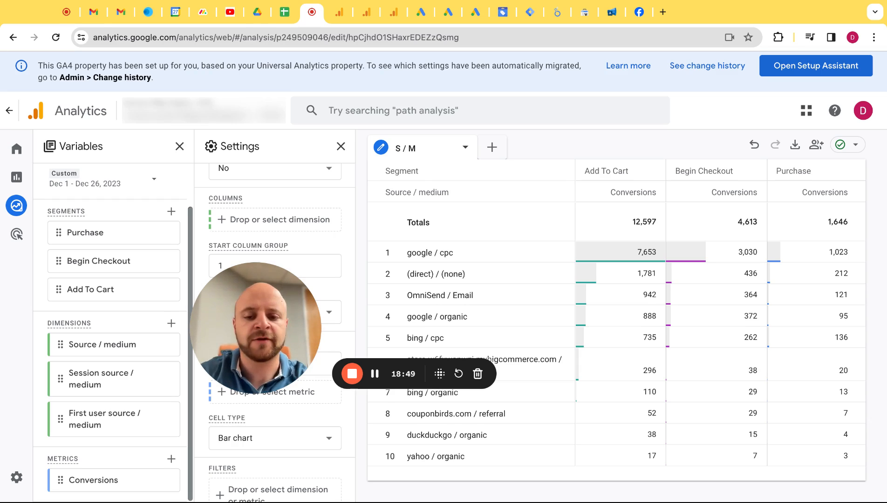
click(465, 148)
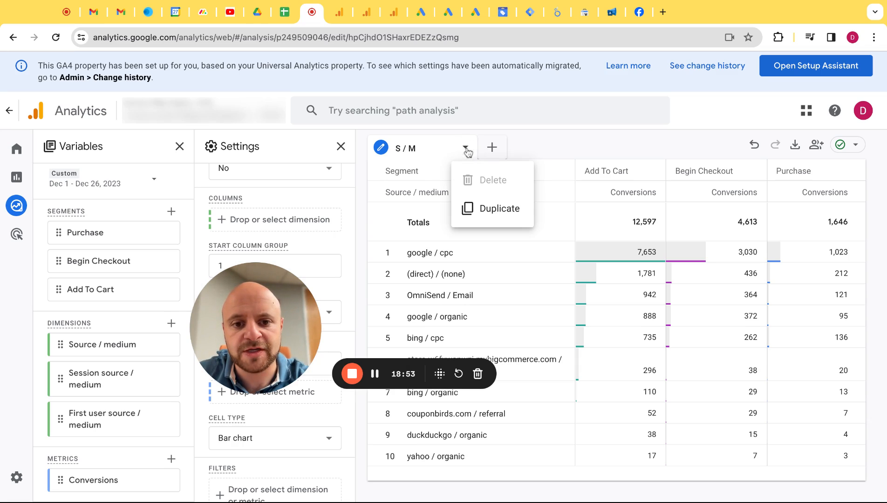
click(499, 214)
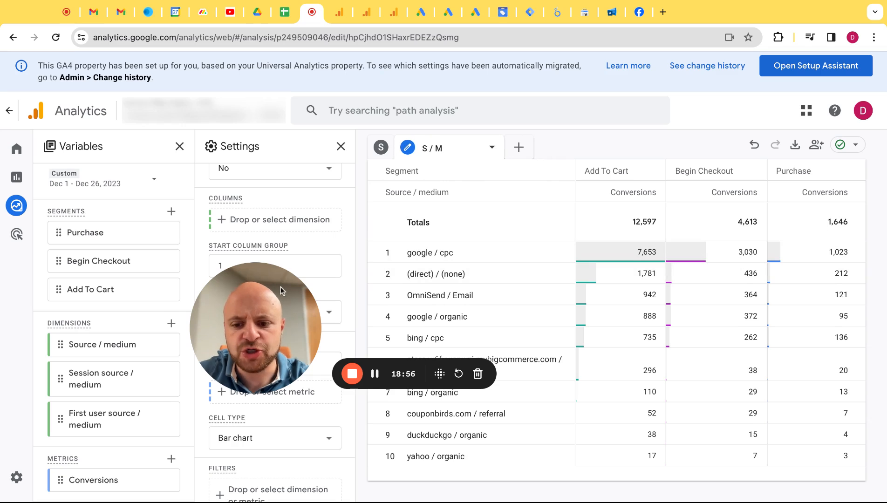
drag(277, 286, 220, 316)
scroll(283, 227, up, 10)
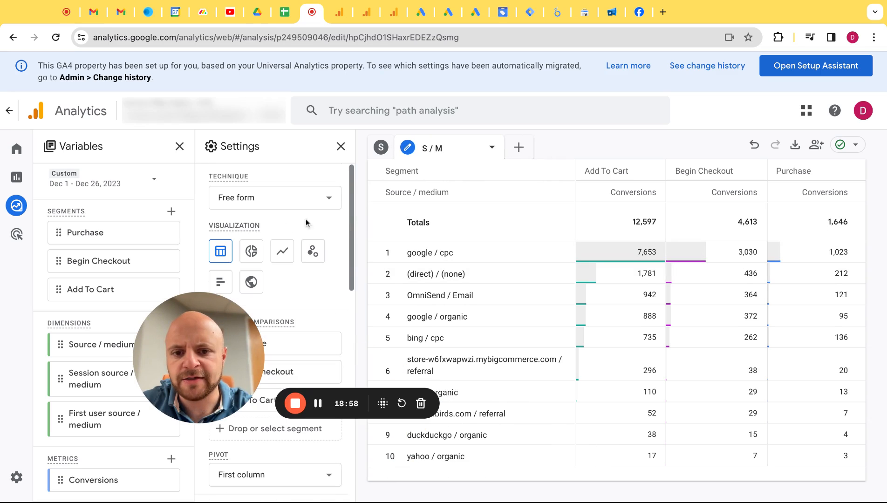
click(422, 154)
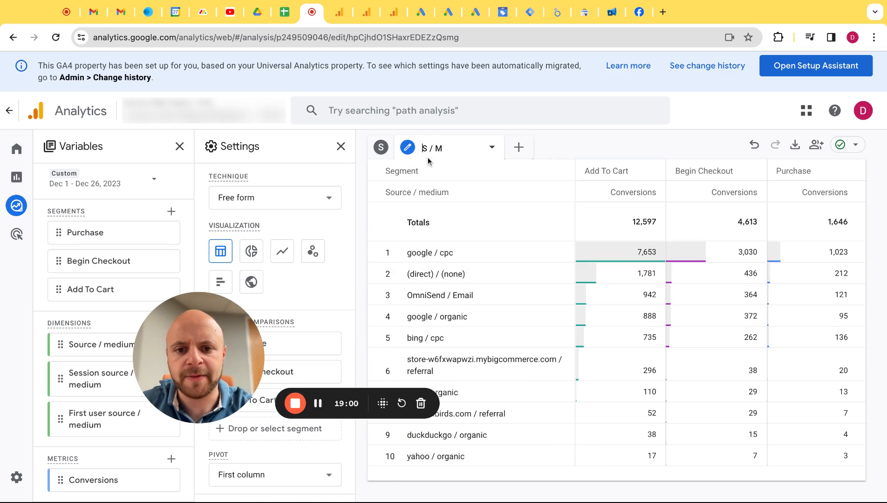
text(Session)
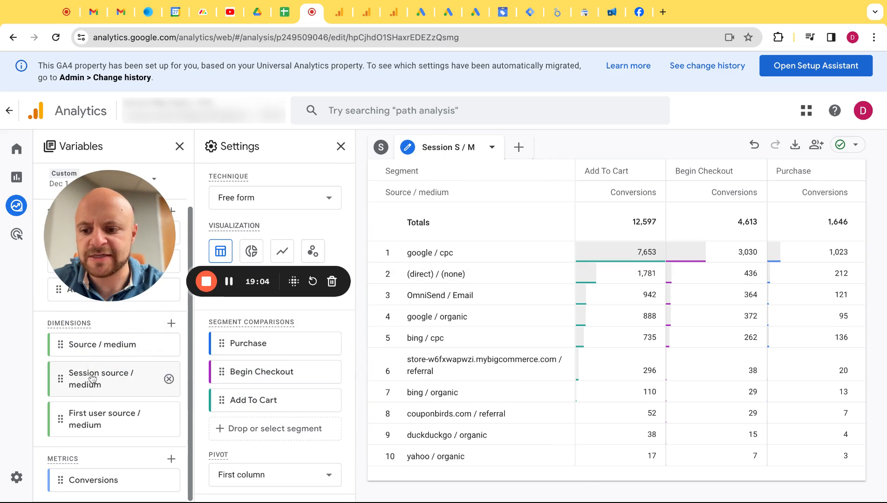
Replace the Source / medium row dimension with Session source / medium in the Session S / M tab
scroll(252, 373, down, 3)
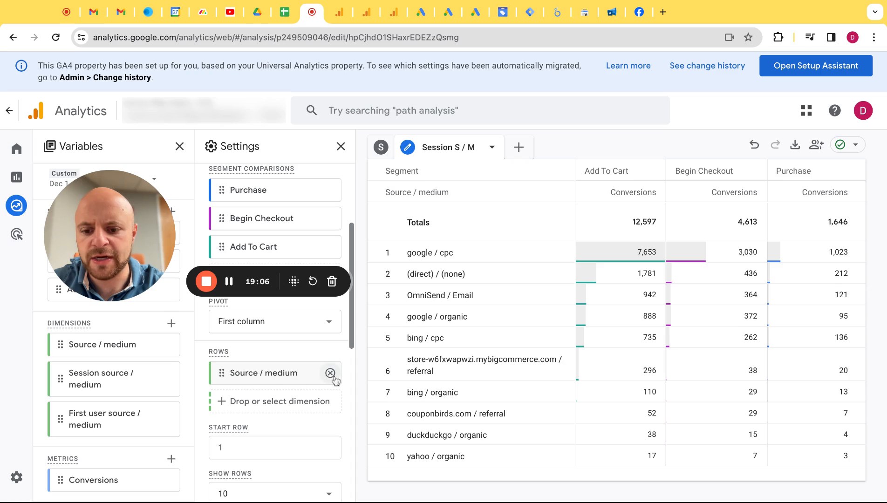
click(331, 374)
click(277, 372)
click(329, 416)
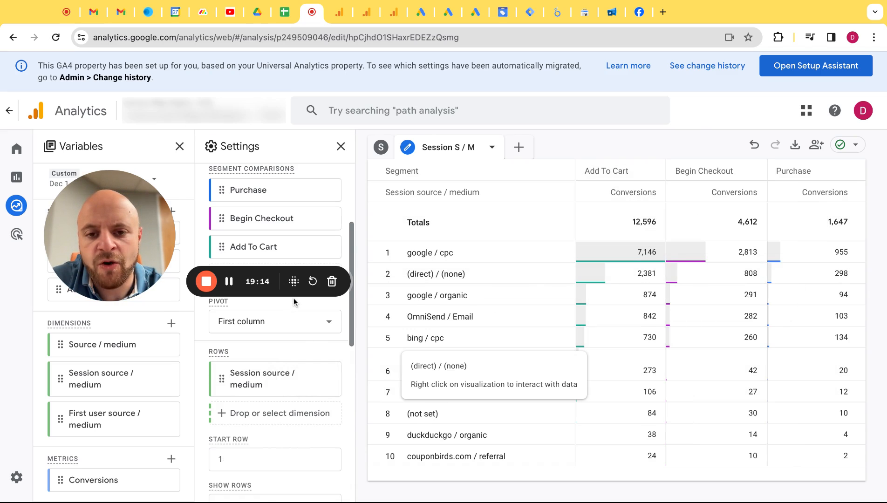
Duplicate the Session S / M tab as First S / M and replace its row dimension with First user source / medium
drag(147, 214, 168, 230)
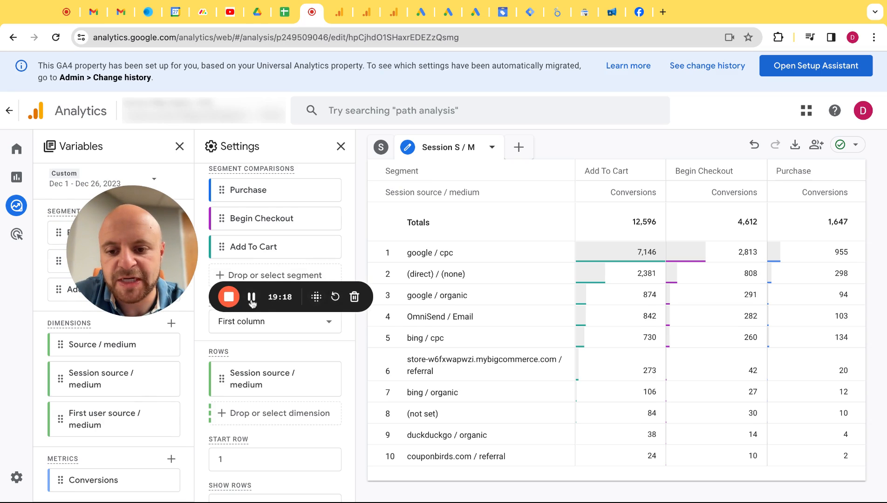
double_click(458, 148)
text(First)
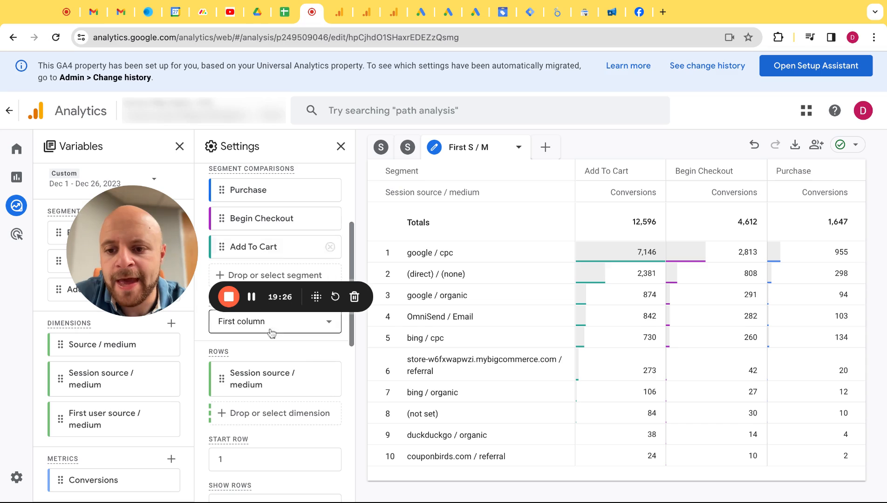
click(331, 379)
click(264, 375)
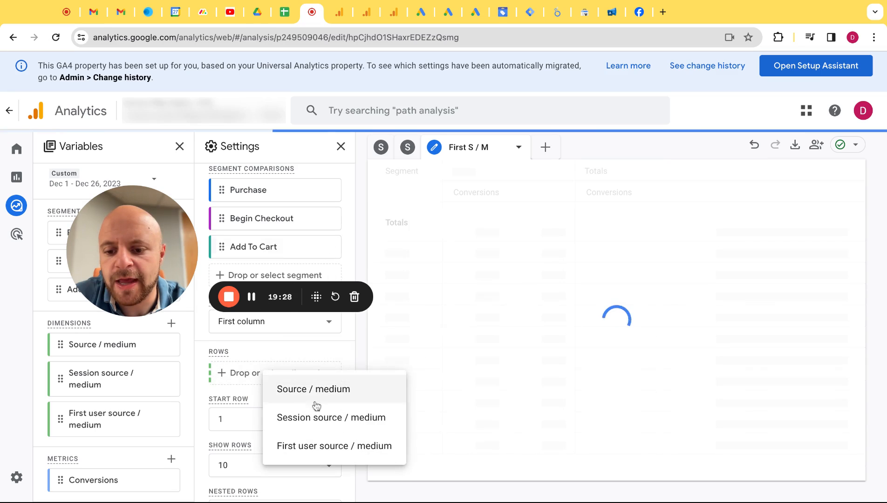
click(345, 447)
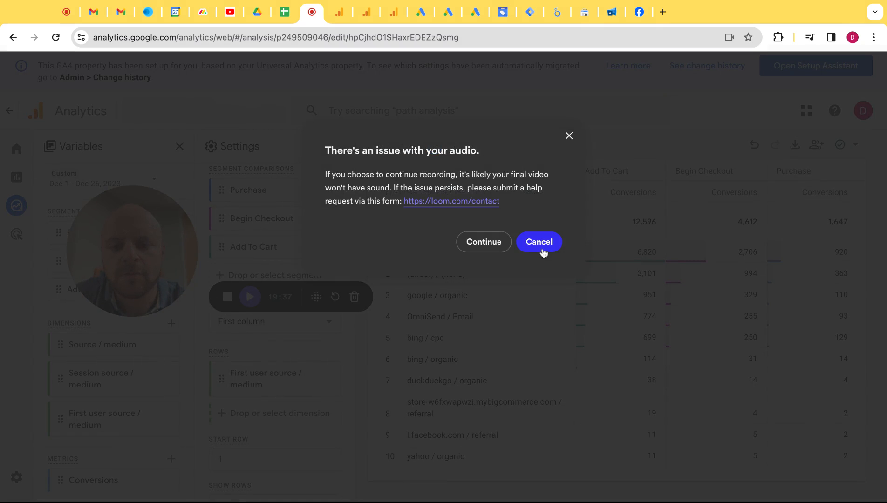
click(490, 244)
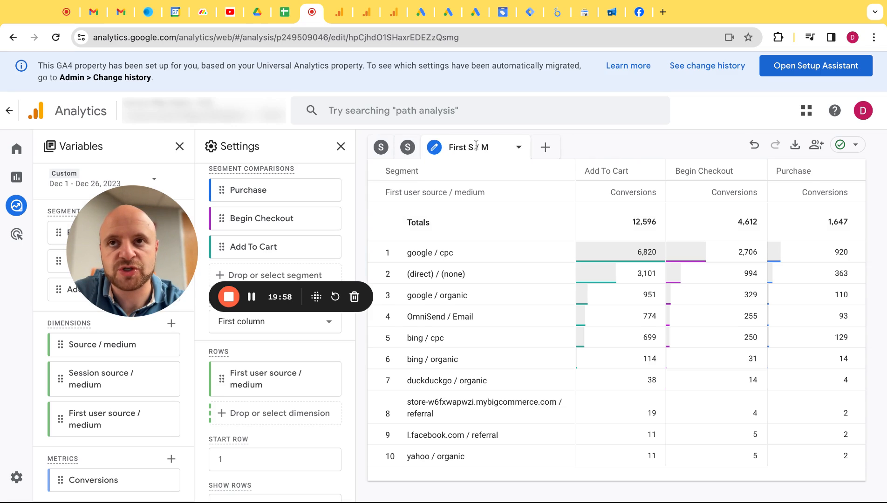
Reorder the S / M tab's segment comparisons to Add To Cart, Begin Checkout, Purchase
click(388, 149)
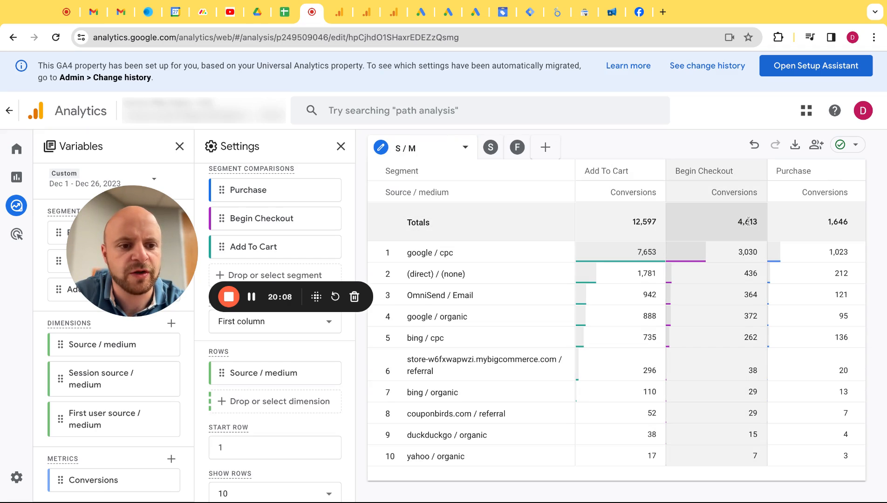
double_click(841, 223)
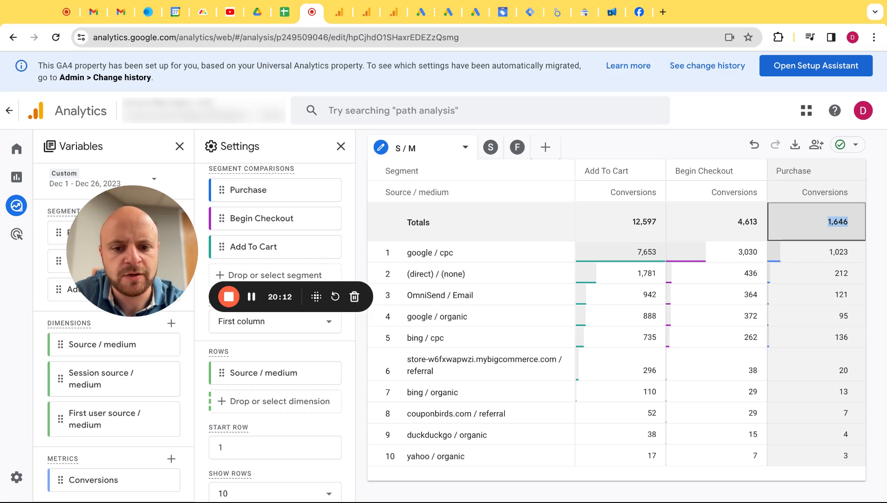
drag(224, 191, 222, 218)
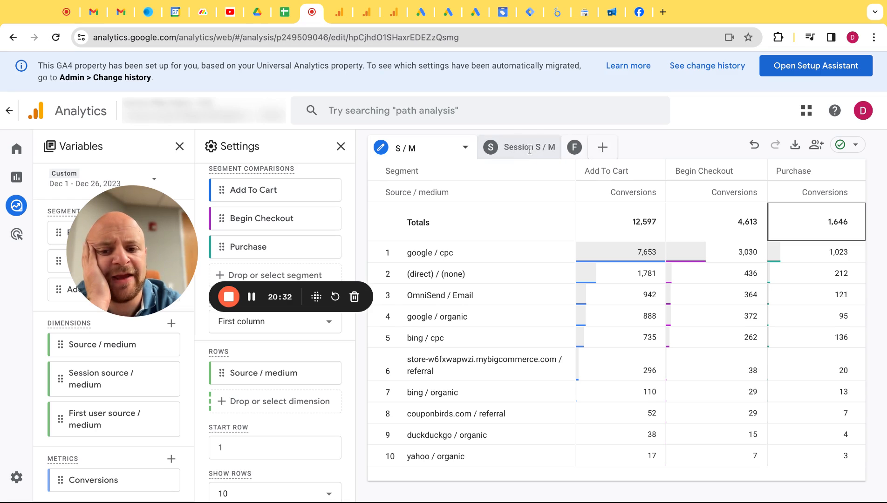
Compare the conversions per source between the S / M and Session S / M tabs across the three segments
click(529, 147)
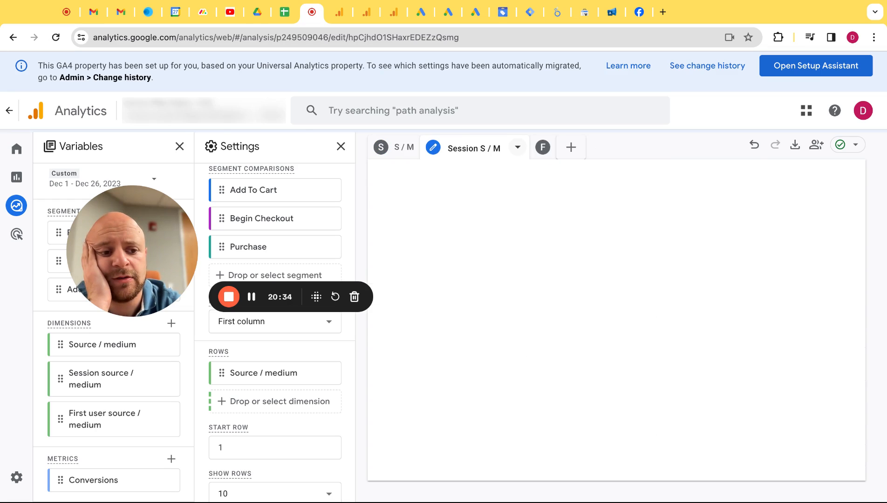
click(396, 147)
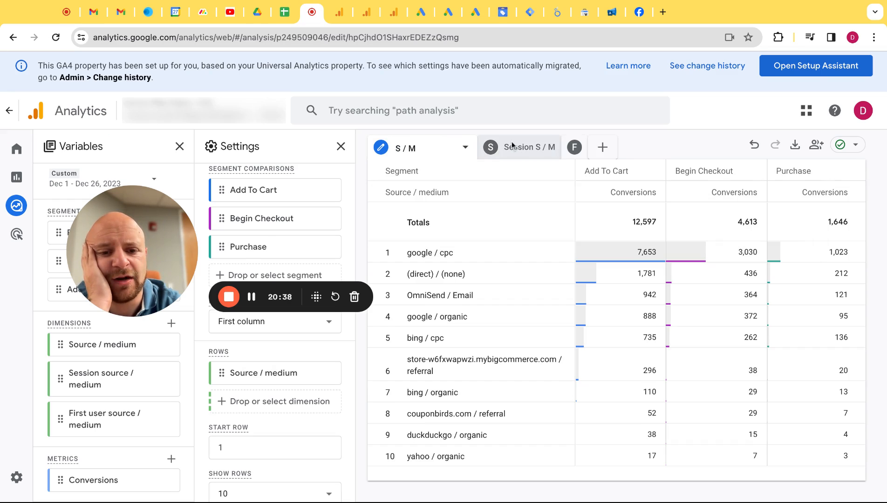
click(490, 148)
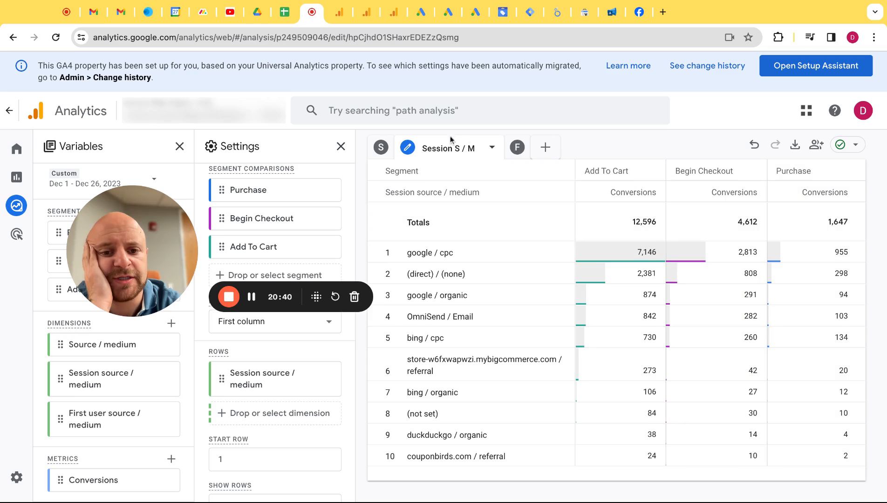
click(391, 151)
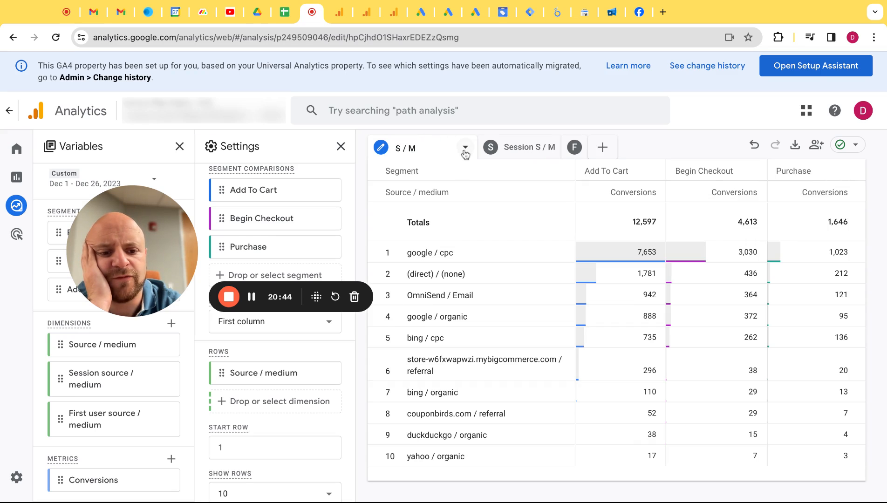
click(504, 146)
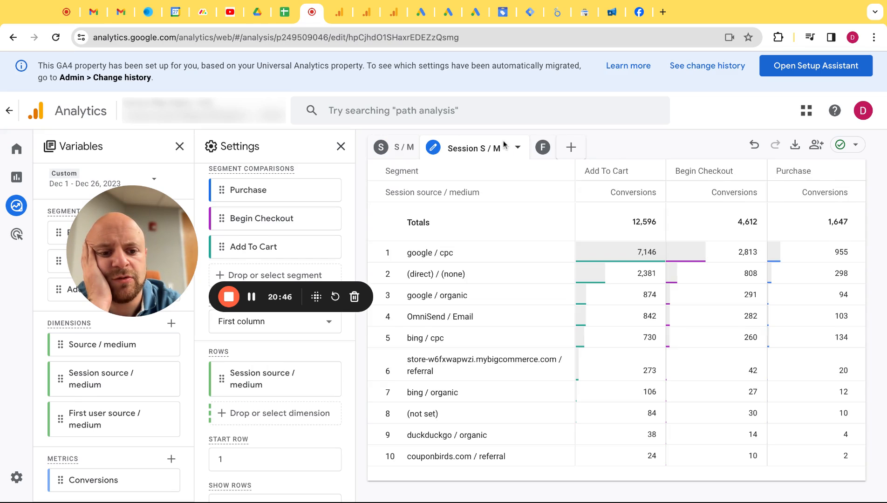
click(395, 151)
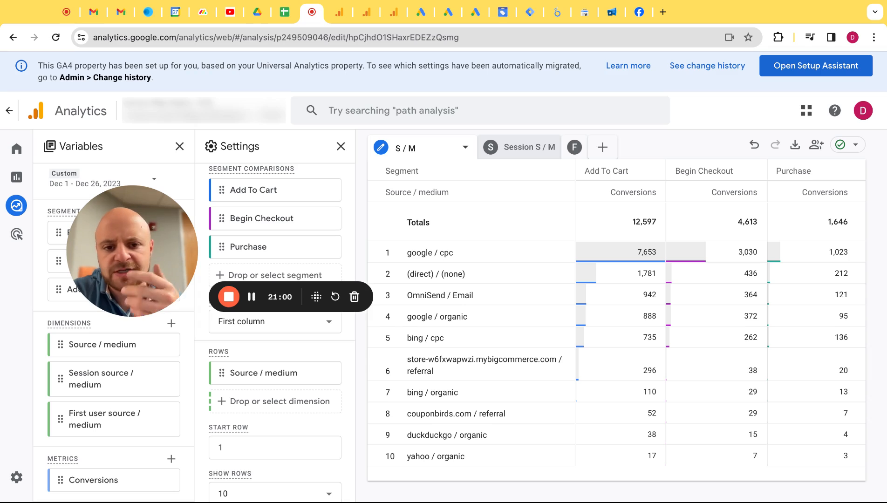
Compare the conversions per source between the Session S / M and First S / M tabs
click(519, 145)
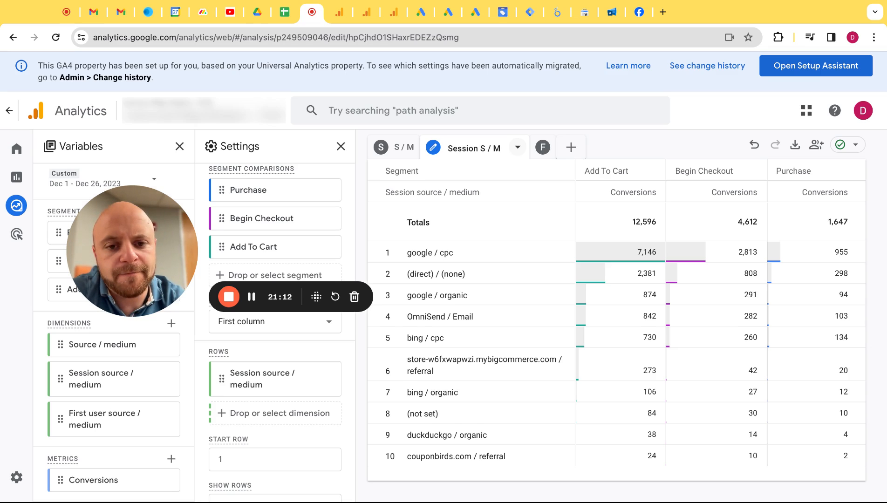
click(540, 148)
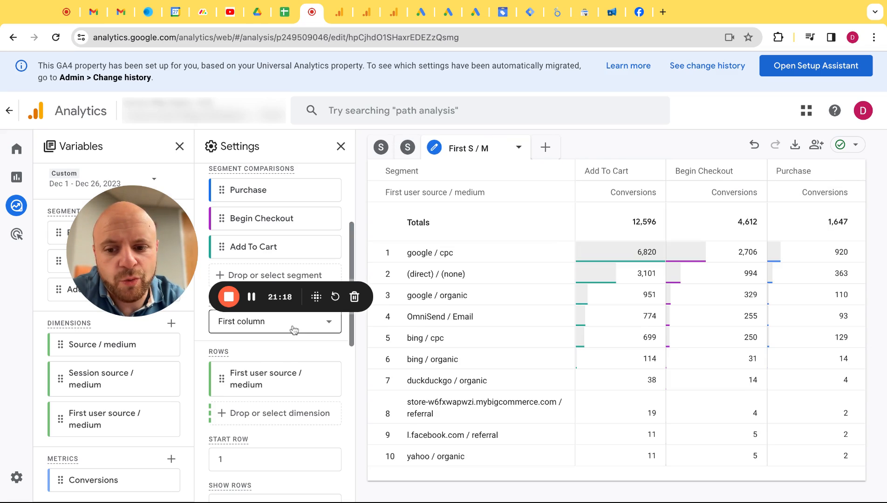
click(416, 148)
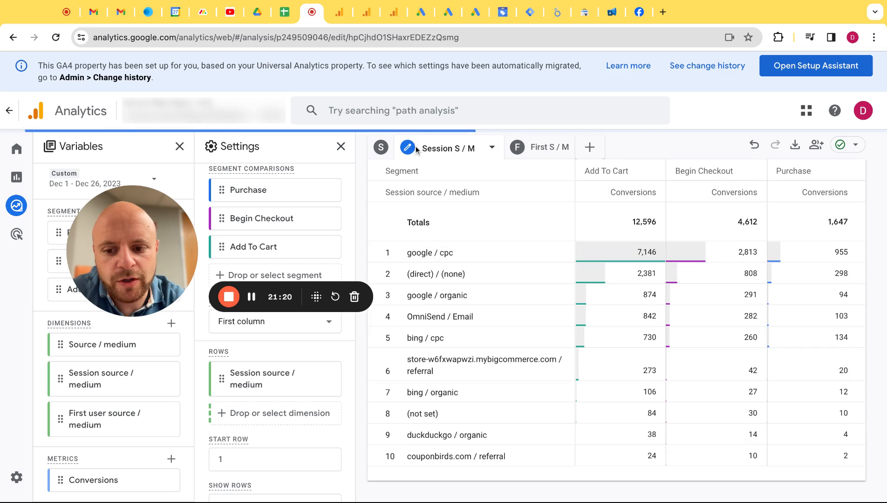
click(535, 146)
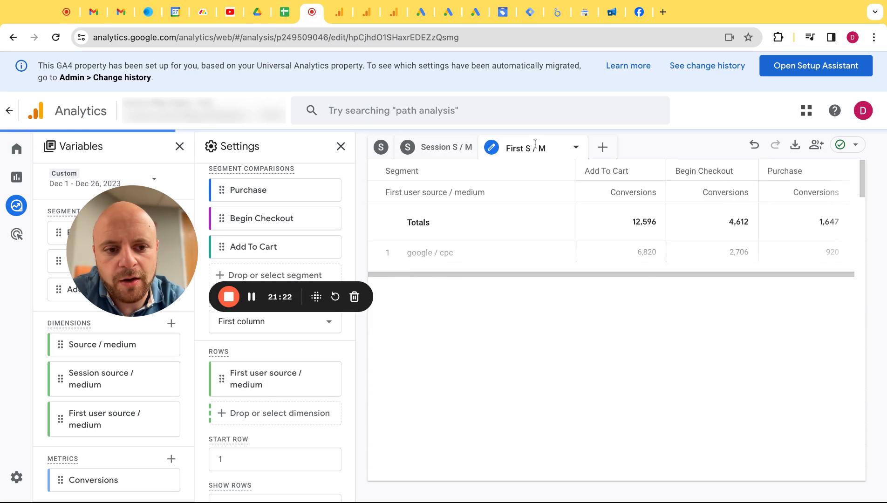
click(434, 148)
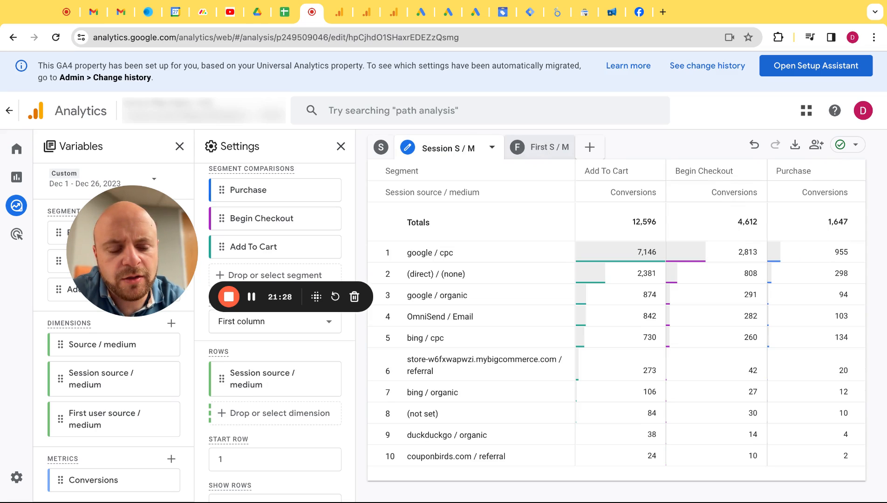
Compare the google / cpc Purchase conversions across the S / M, Session S / M and First S / M tabs, ending on First S / M
click(381, 147)
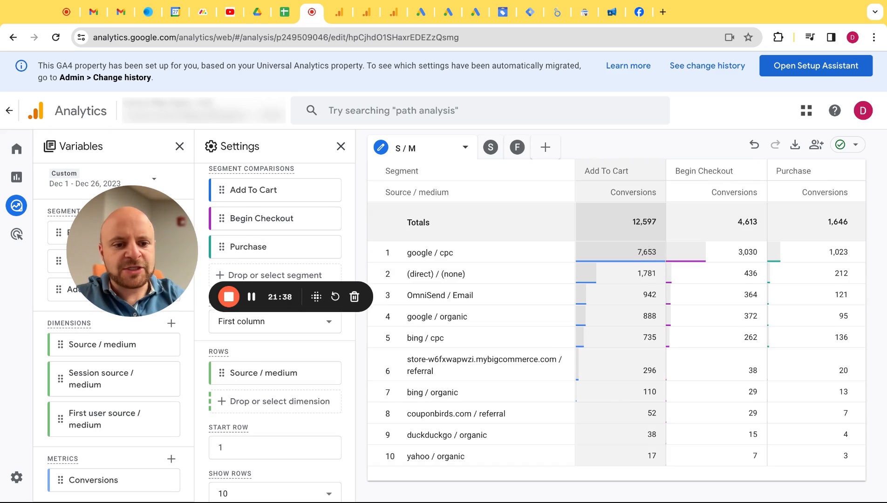
double_click(843, 257)
double_click(838, 251)
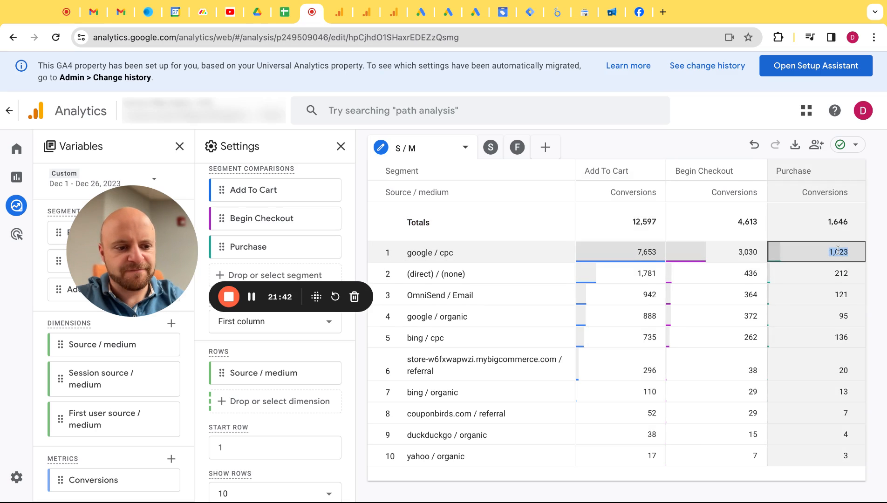
click(506, 148)
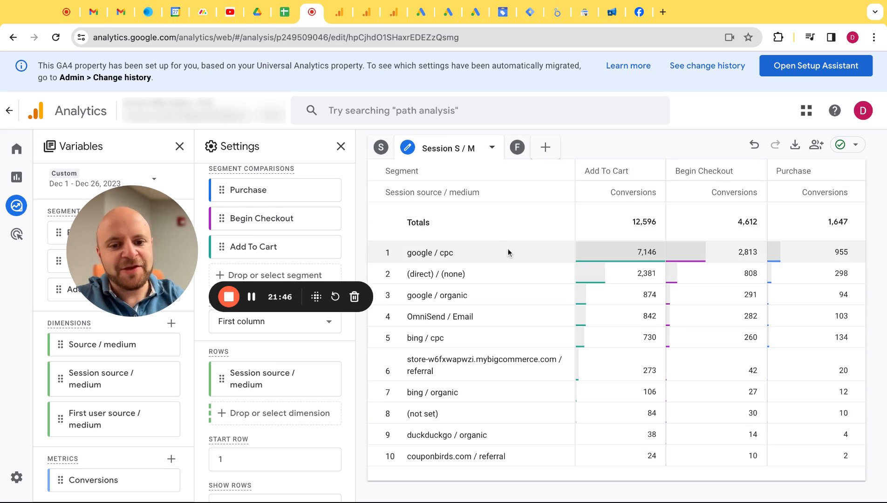
double_click(841, 252)
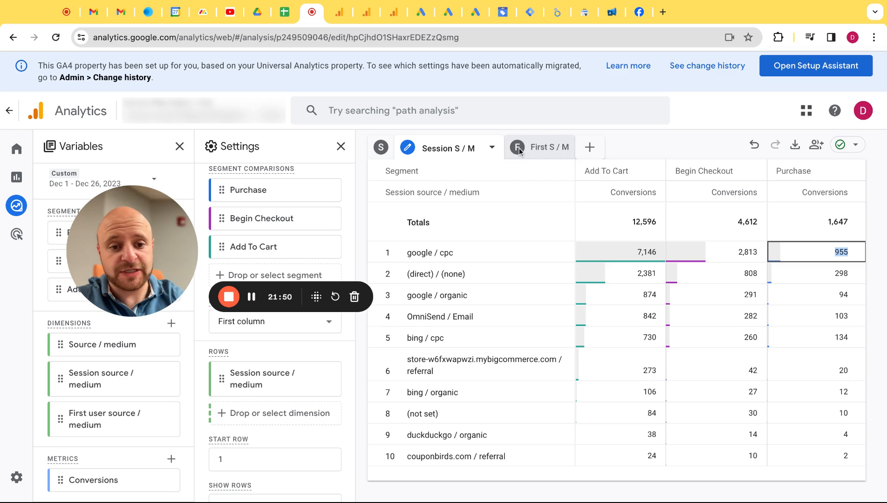
click(519, 147)
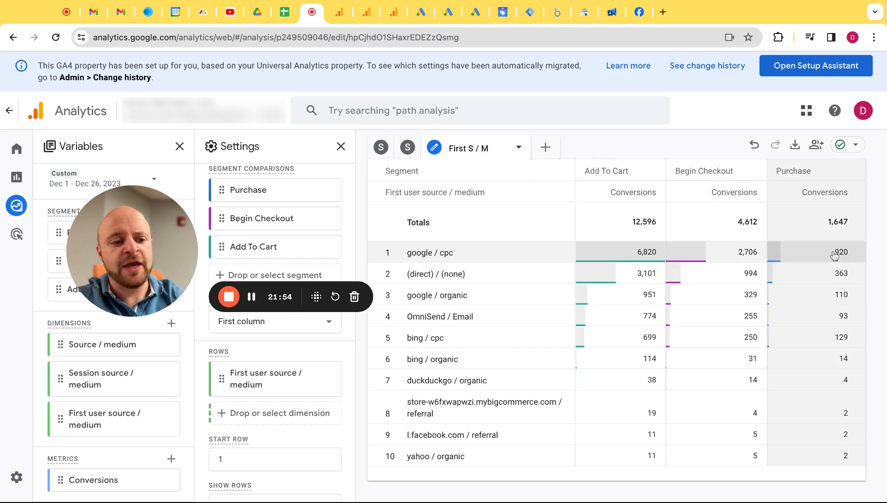
double_click(835, 255)
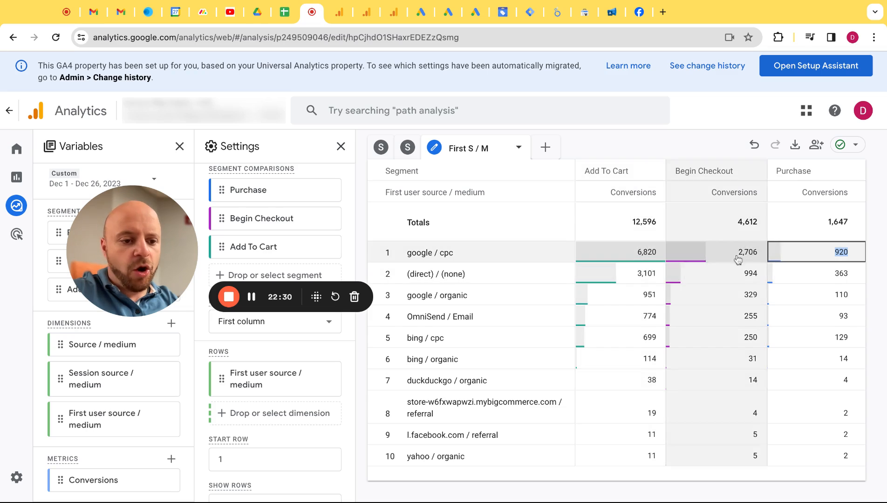
click(408, 147)
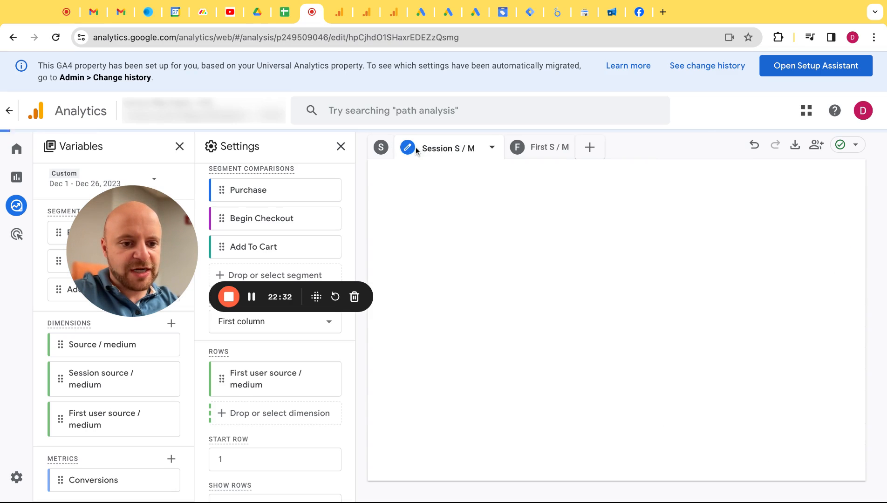
click(381, 148)
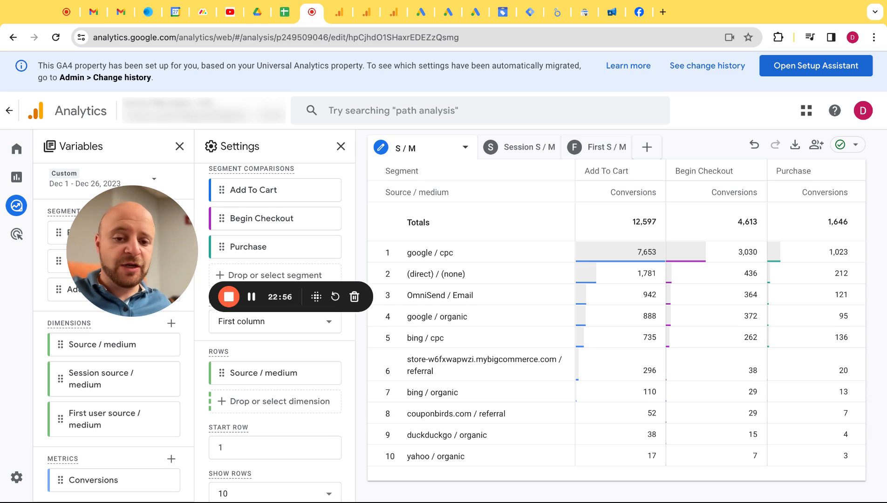
click(593, 148)
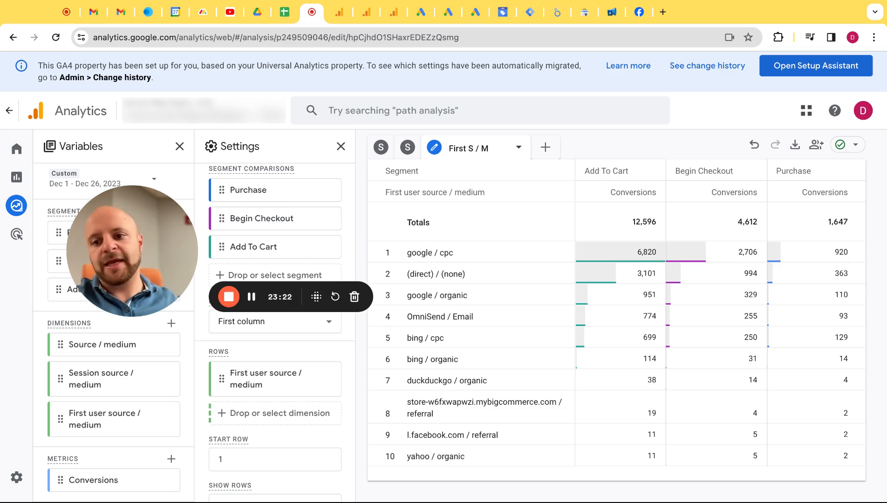
Examine the exploration's date range presets and calendar, then close them without applying a change
mouse_move(3, 200)
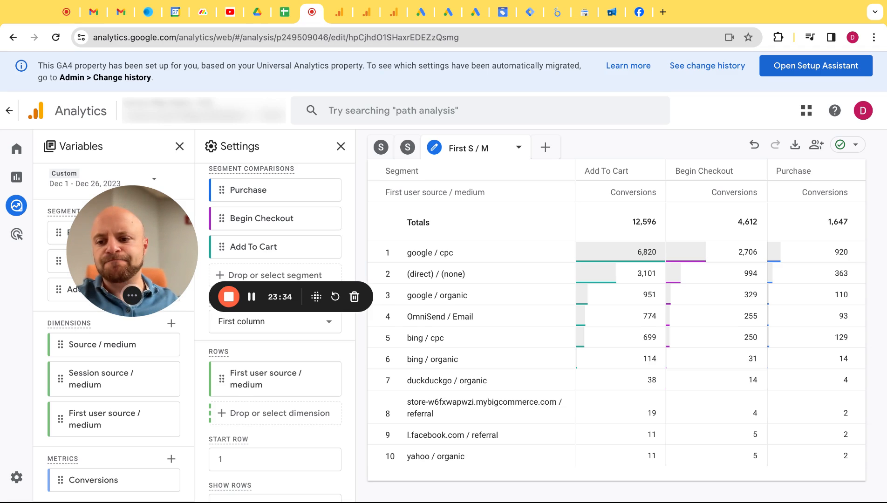
drag(132, 224, 266, 250)
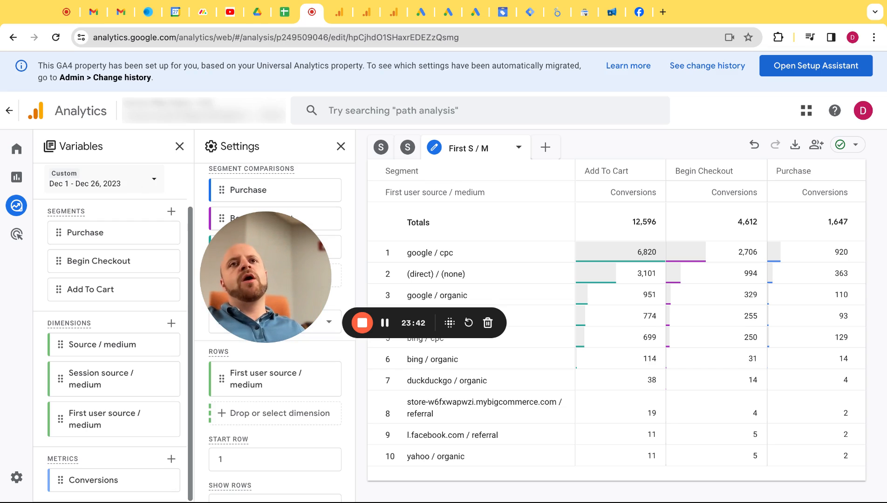
click(85, 184)
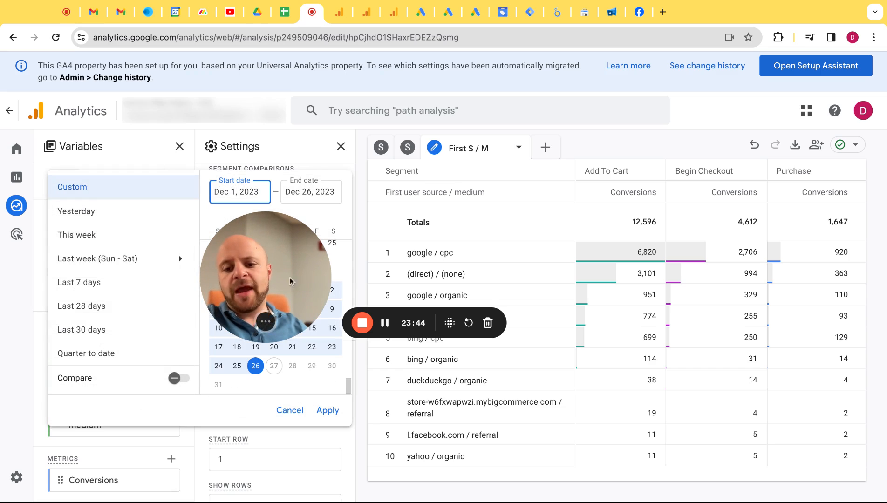
scroll(339, 257, up, 10)
scroll(338, 257, down, 10)
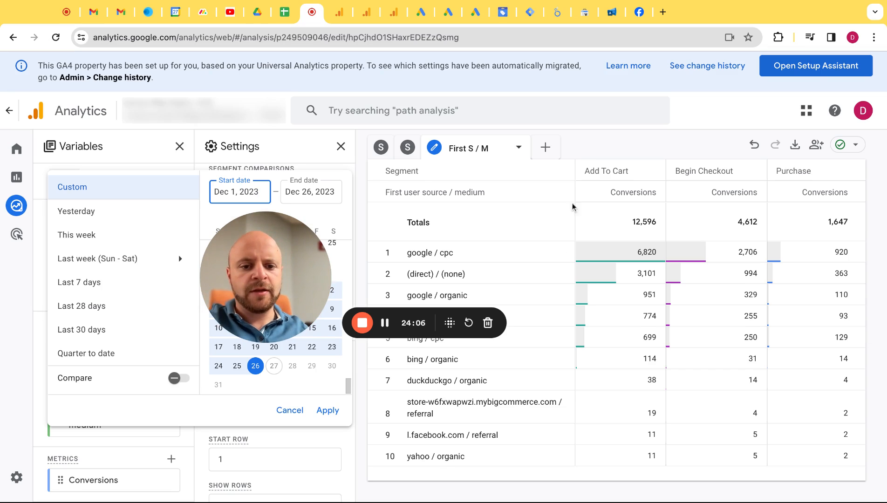
click(598, 148)
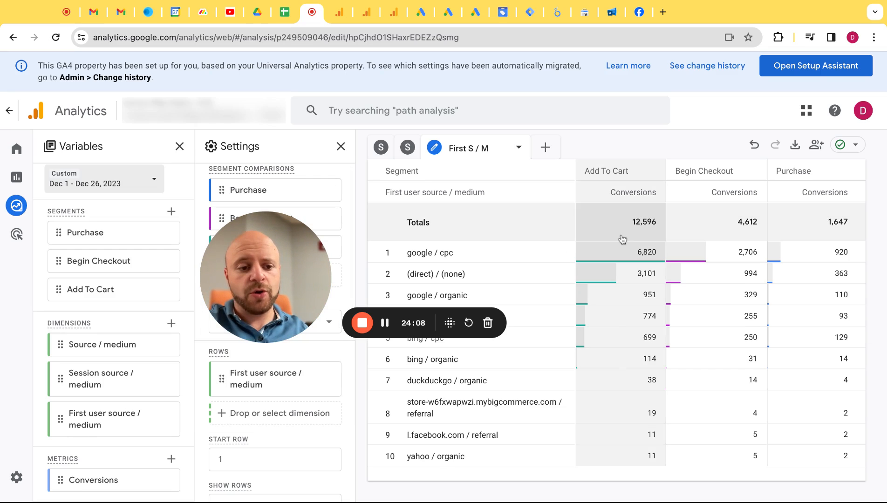